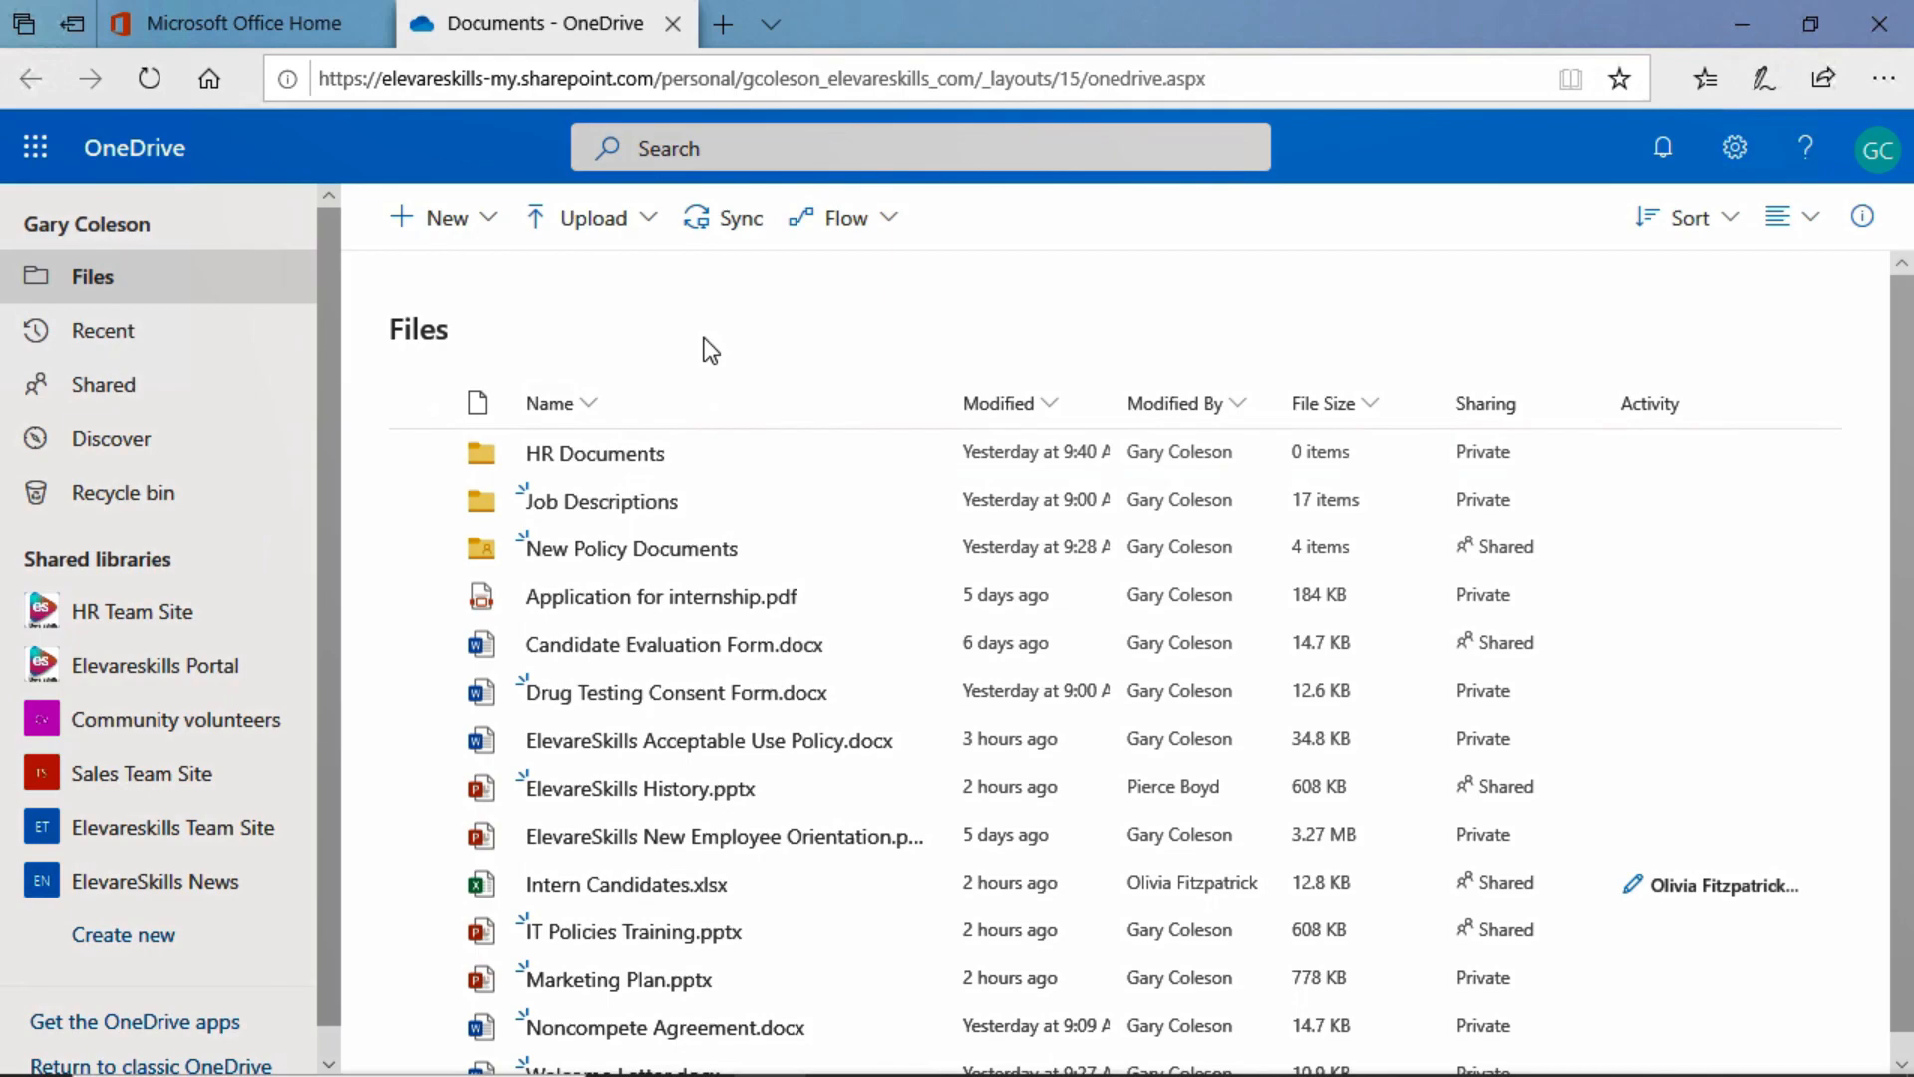
scroll(735, 567, "down", 1)
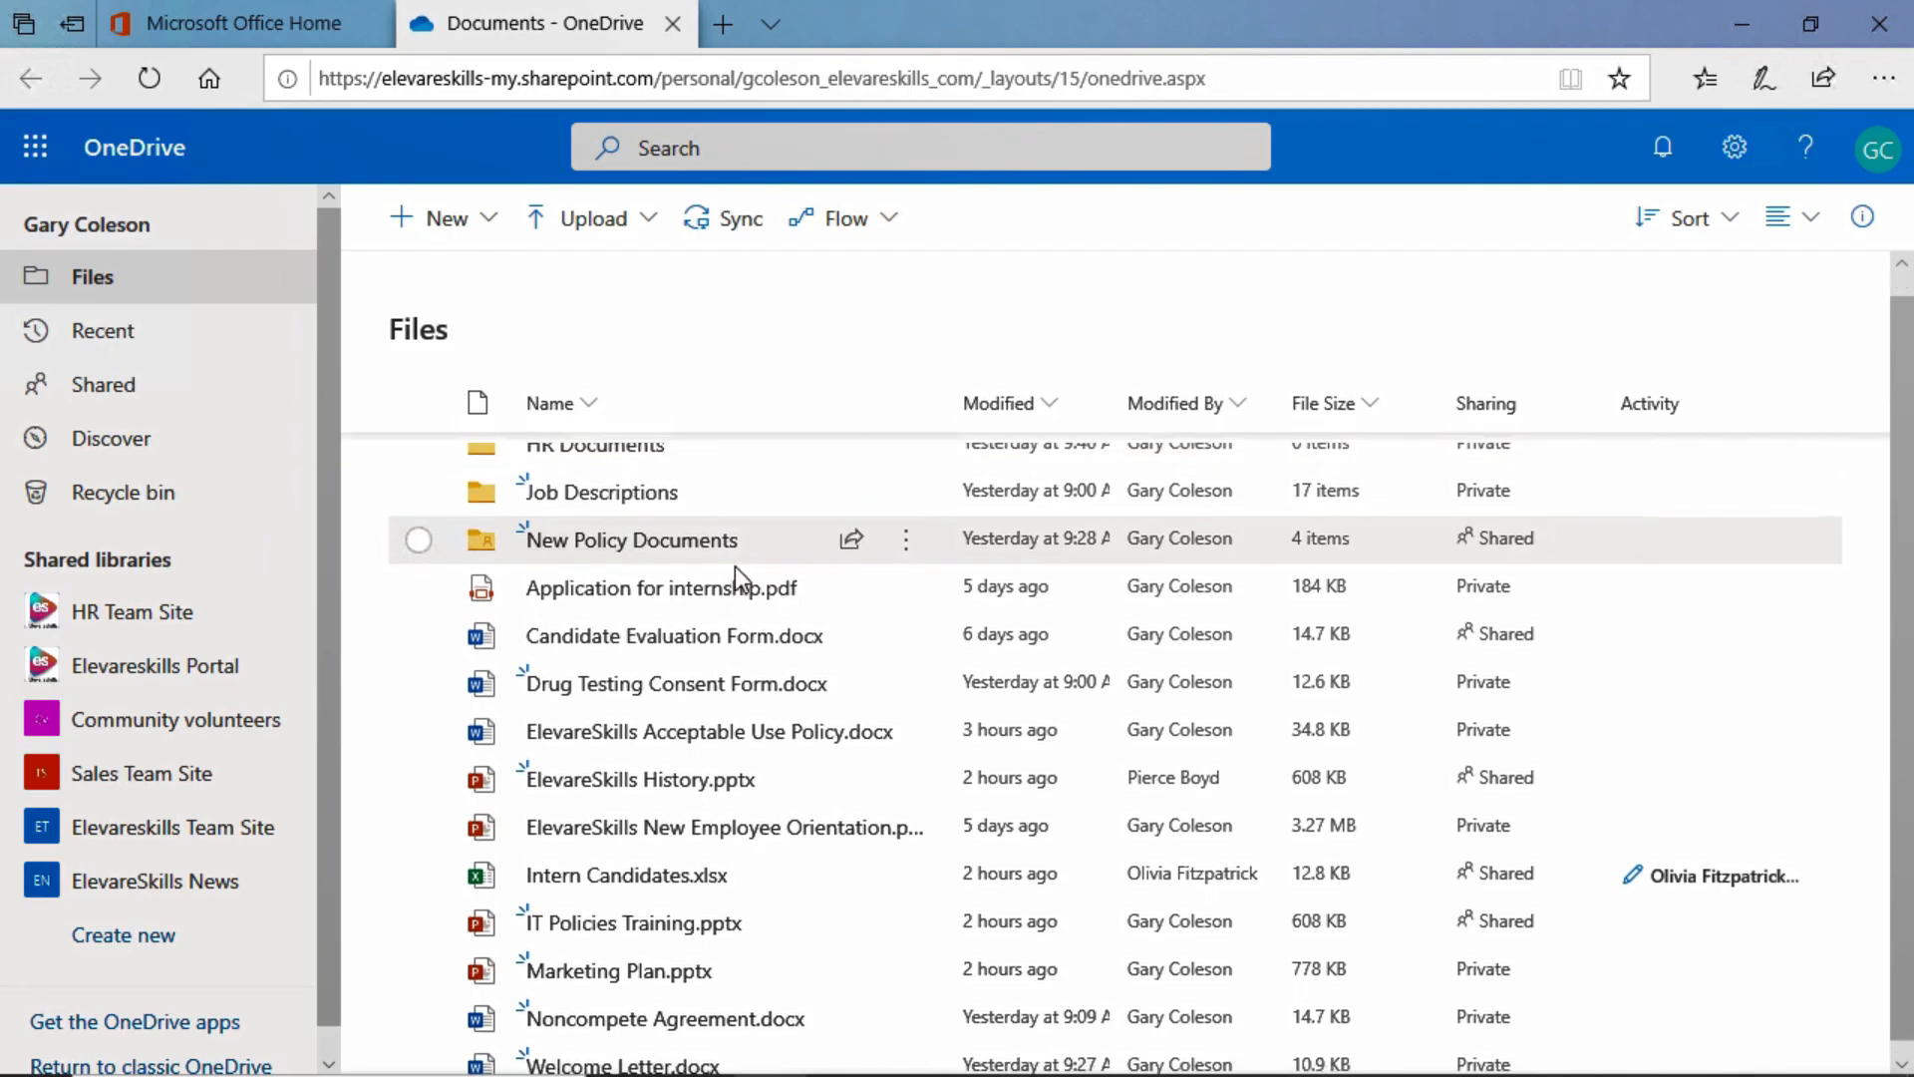
scroll(735, 567, "down", 1)
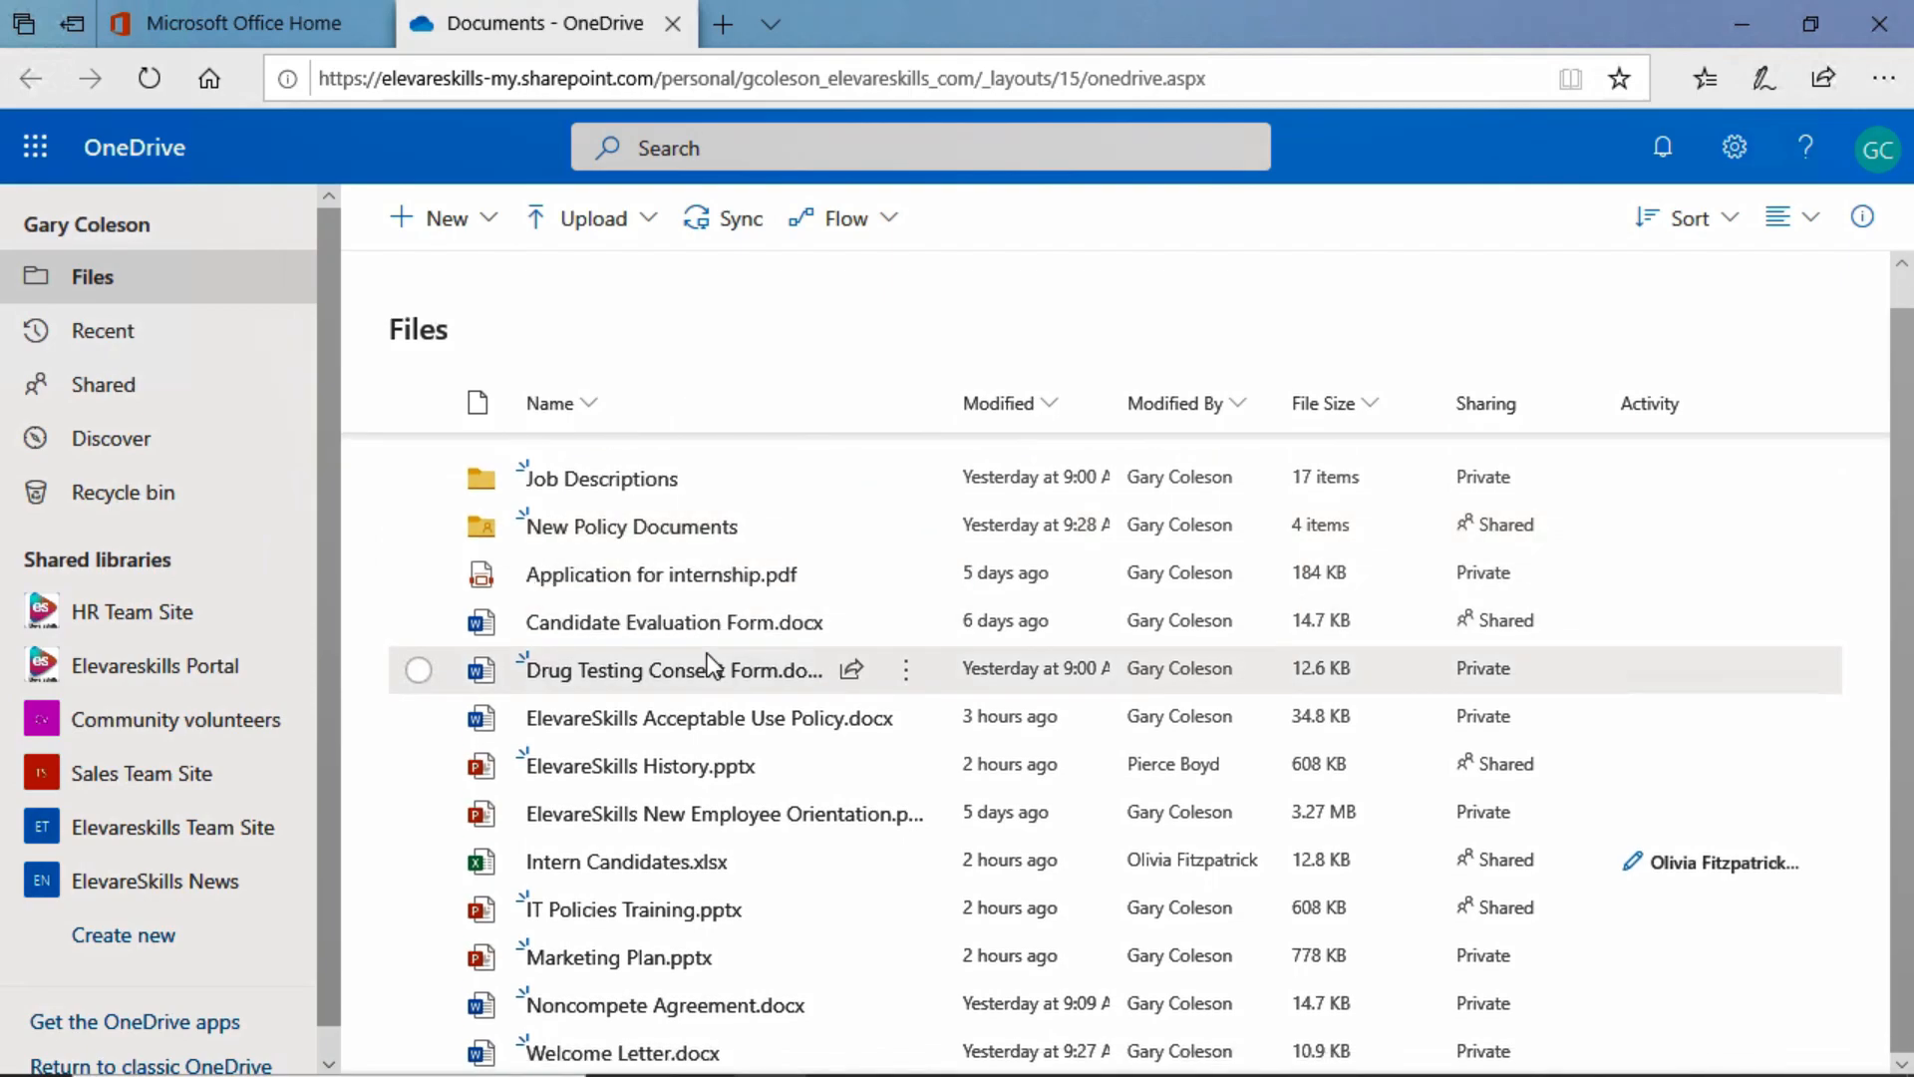
scroll(707, 653, "up", 1)
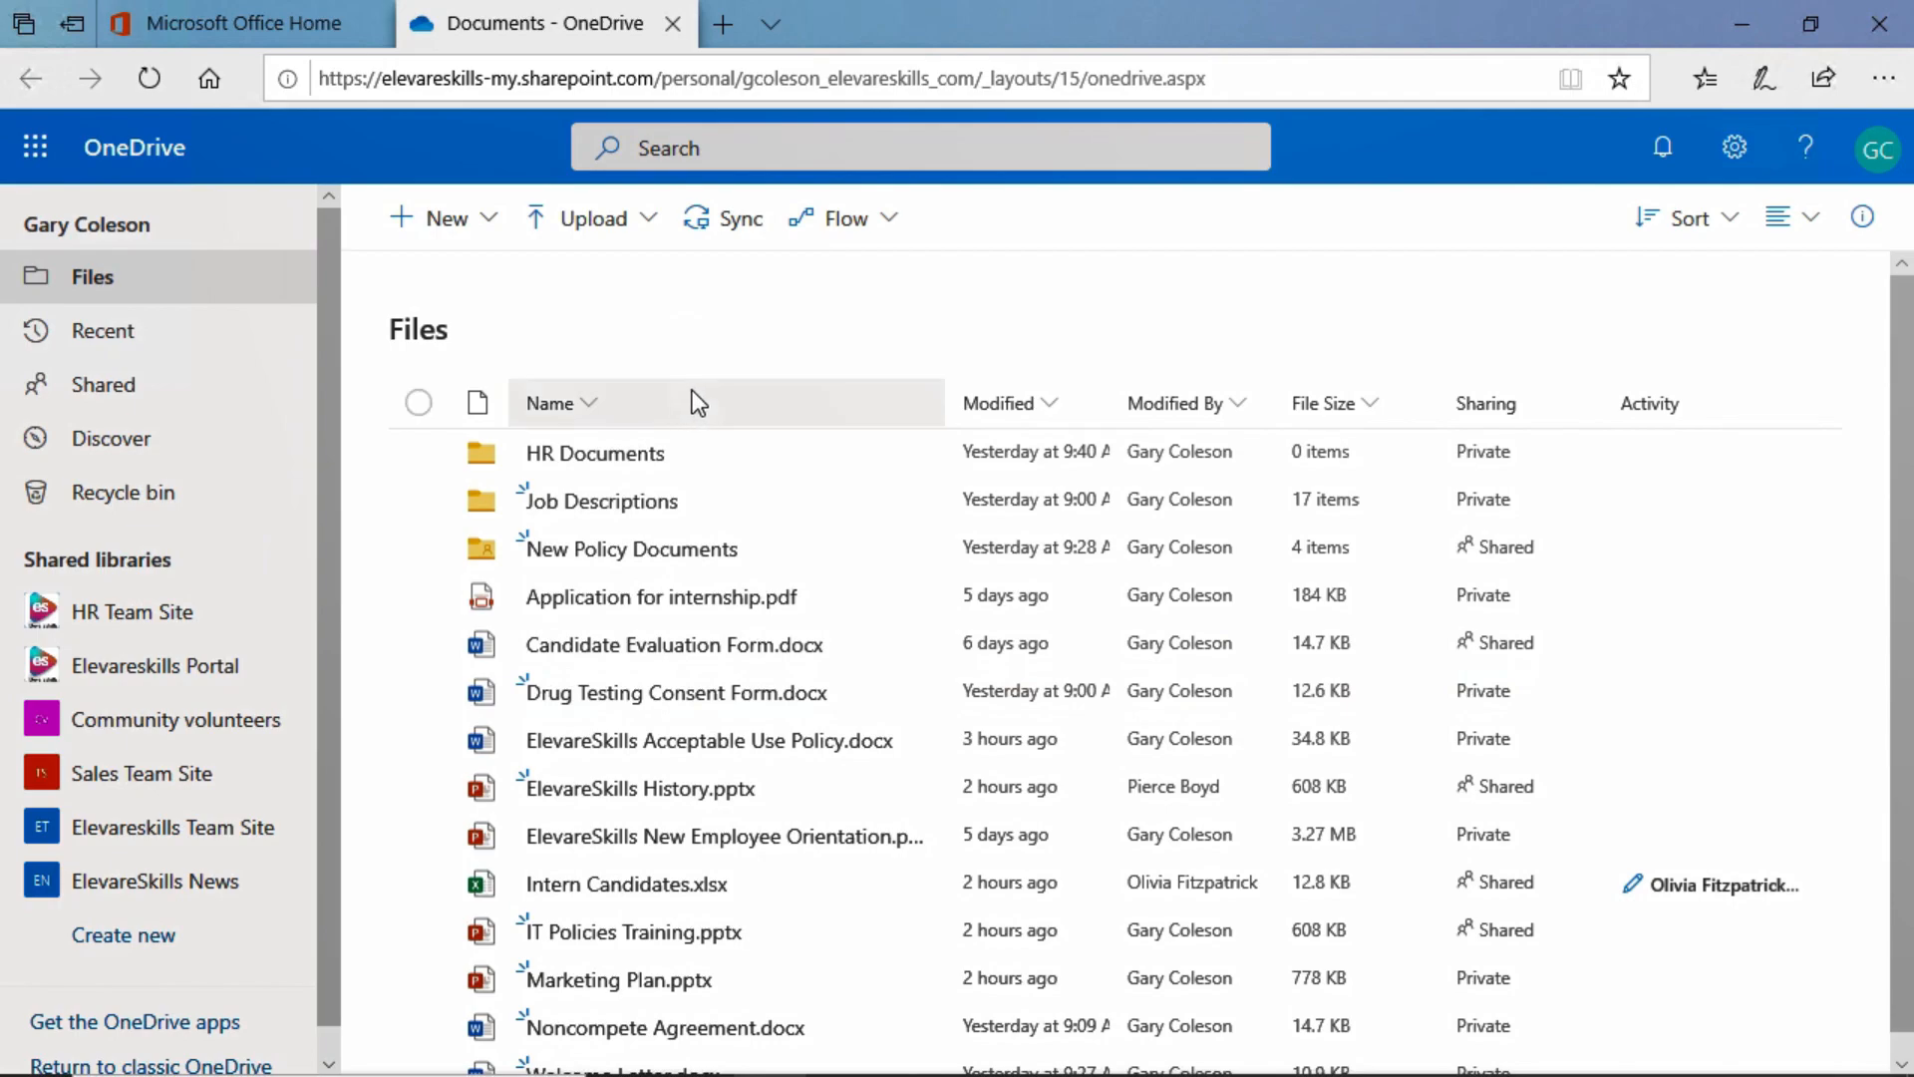
Sort the Files list by Name from Z to A.
mouse_move(674, 406)
left_click(596, 407)
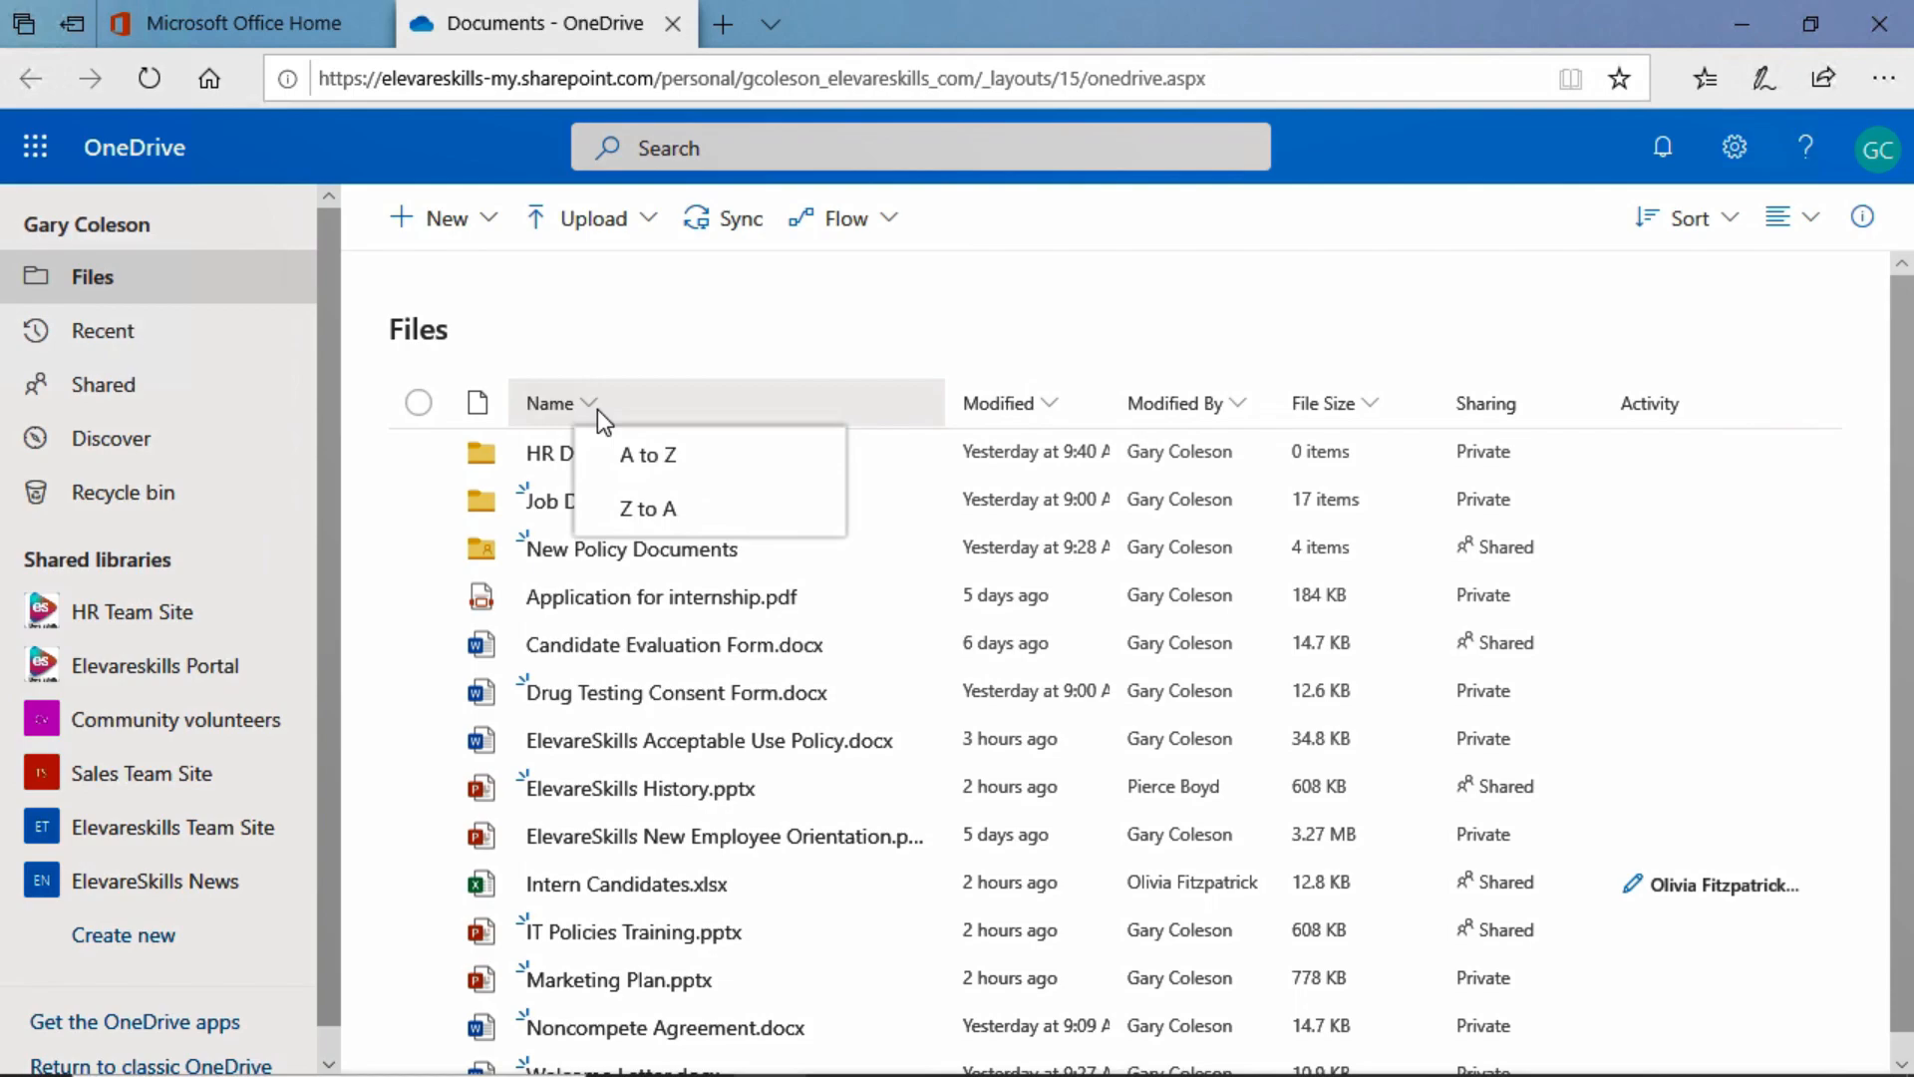
left_click(655, 513)
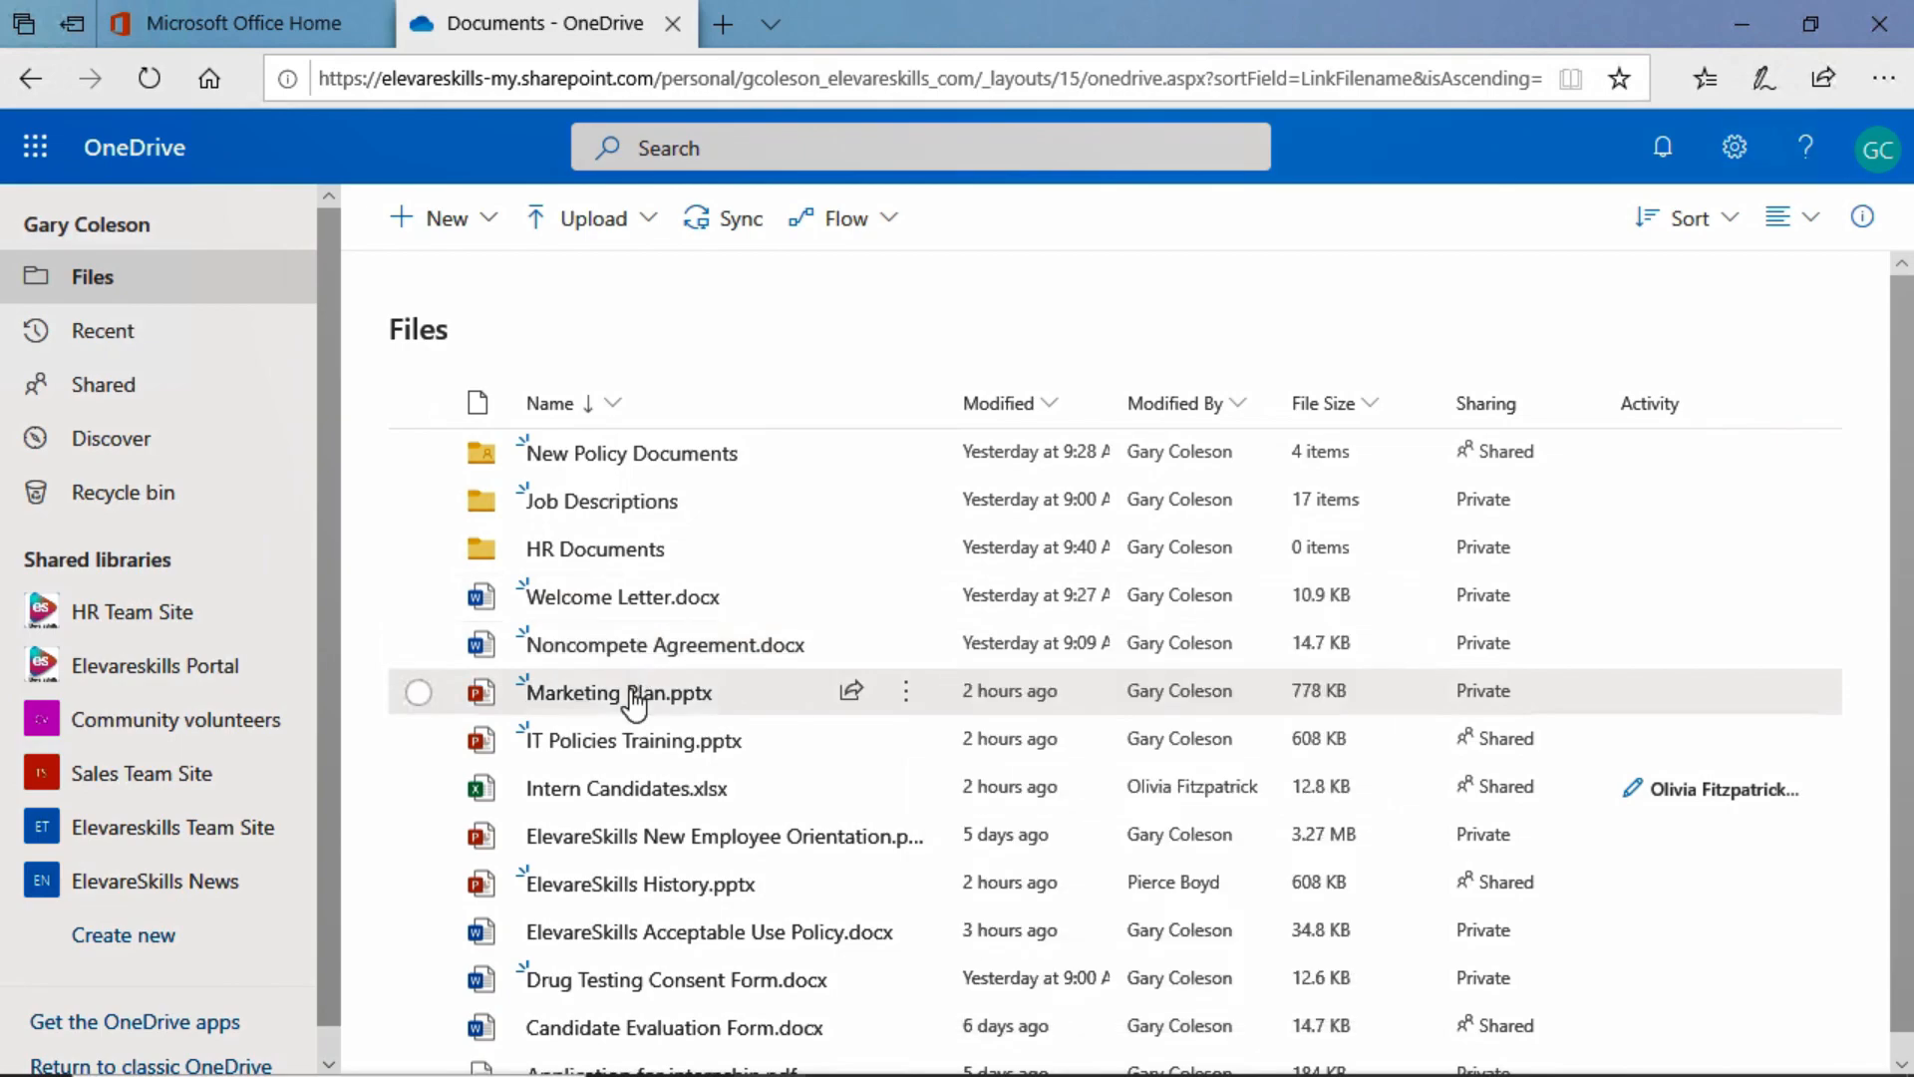
scroll(639, 799, "down", 1)
scroll(639, 809, "up", 1)
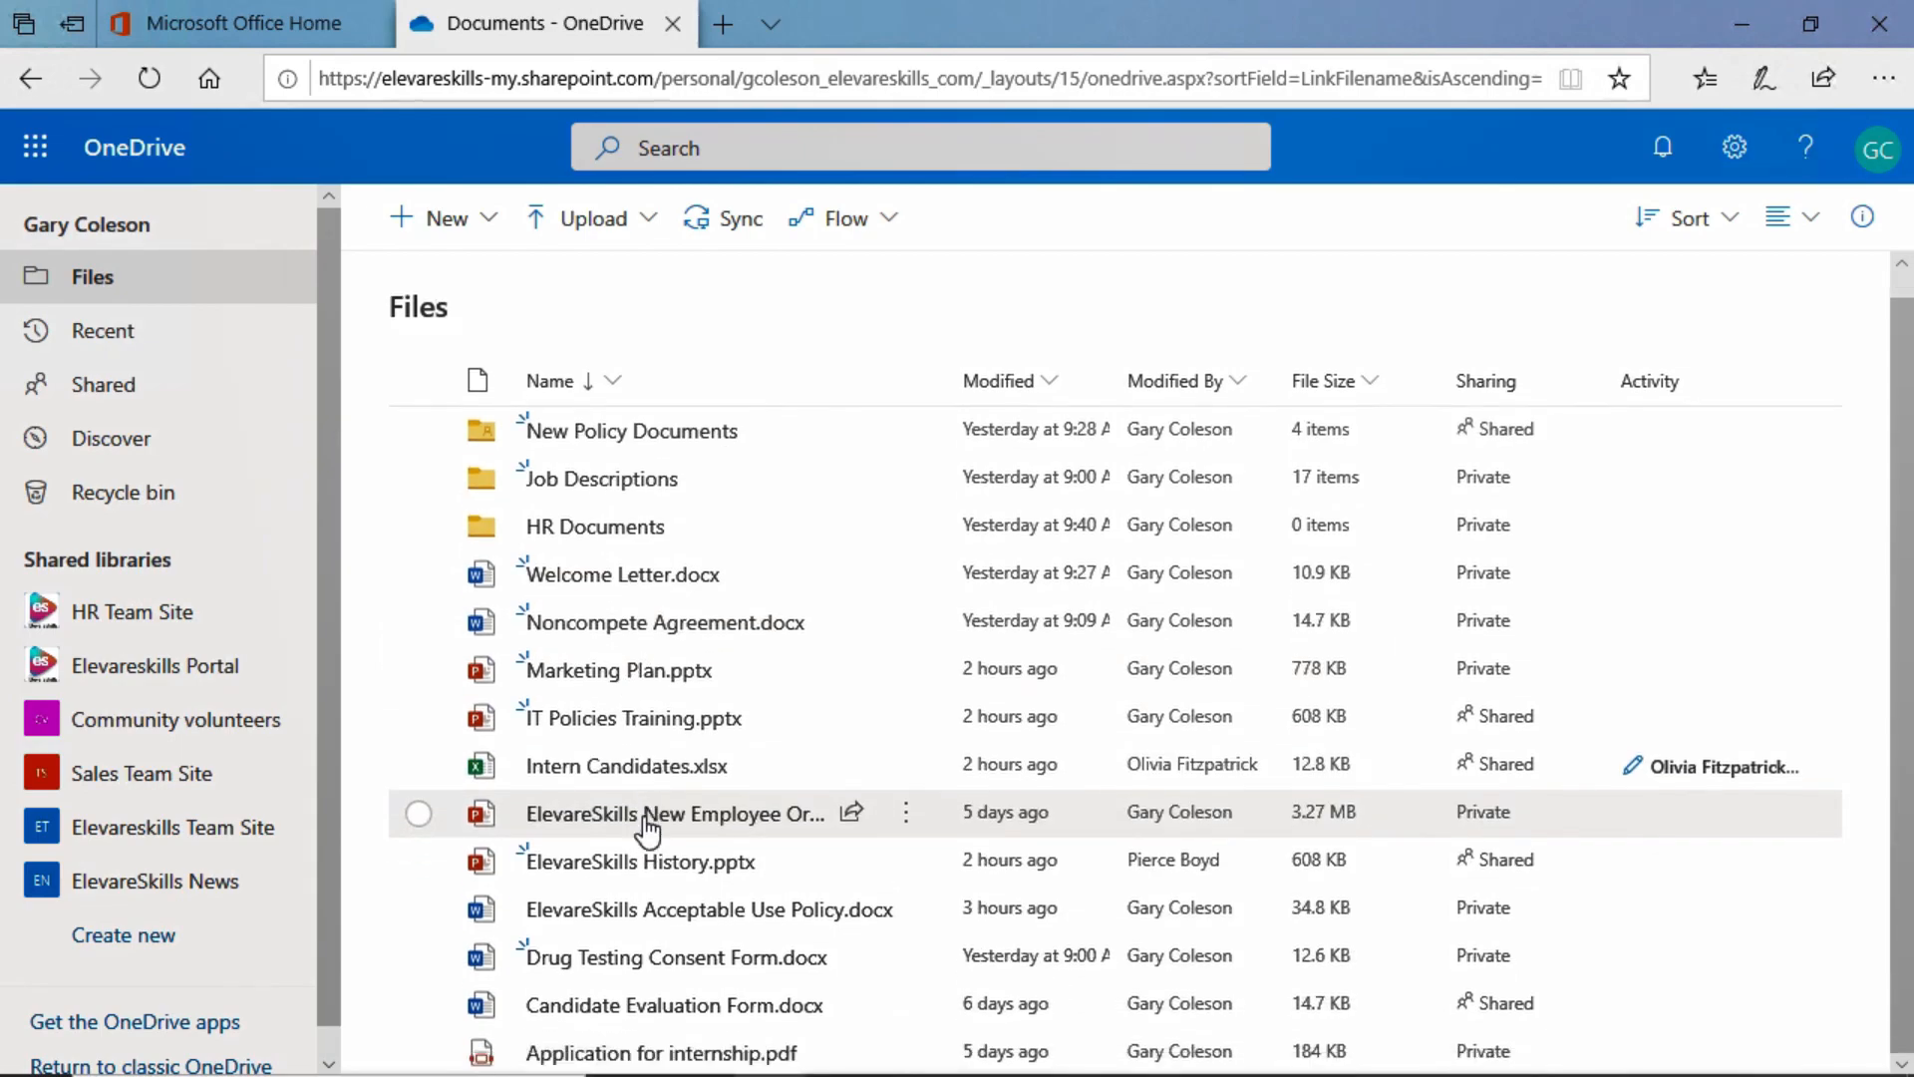
scroll(639, 599, "down", 1)
scroll(638, 572, "up", 1)
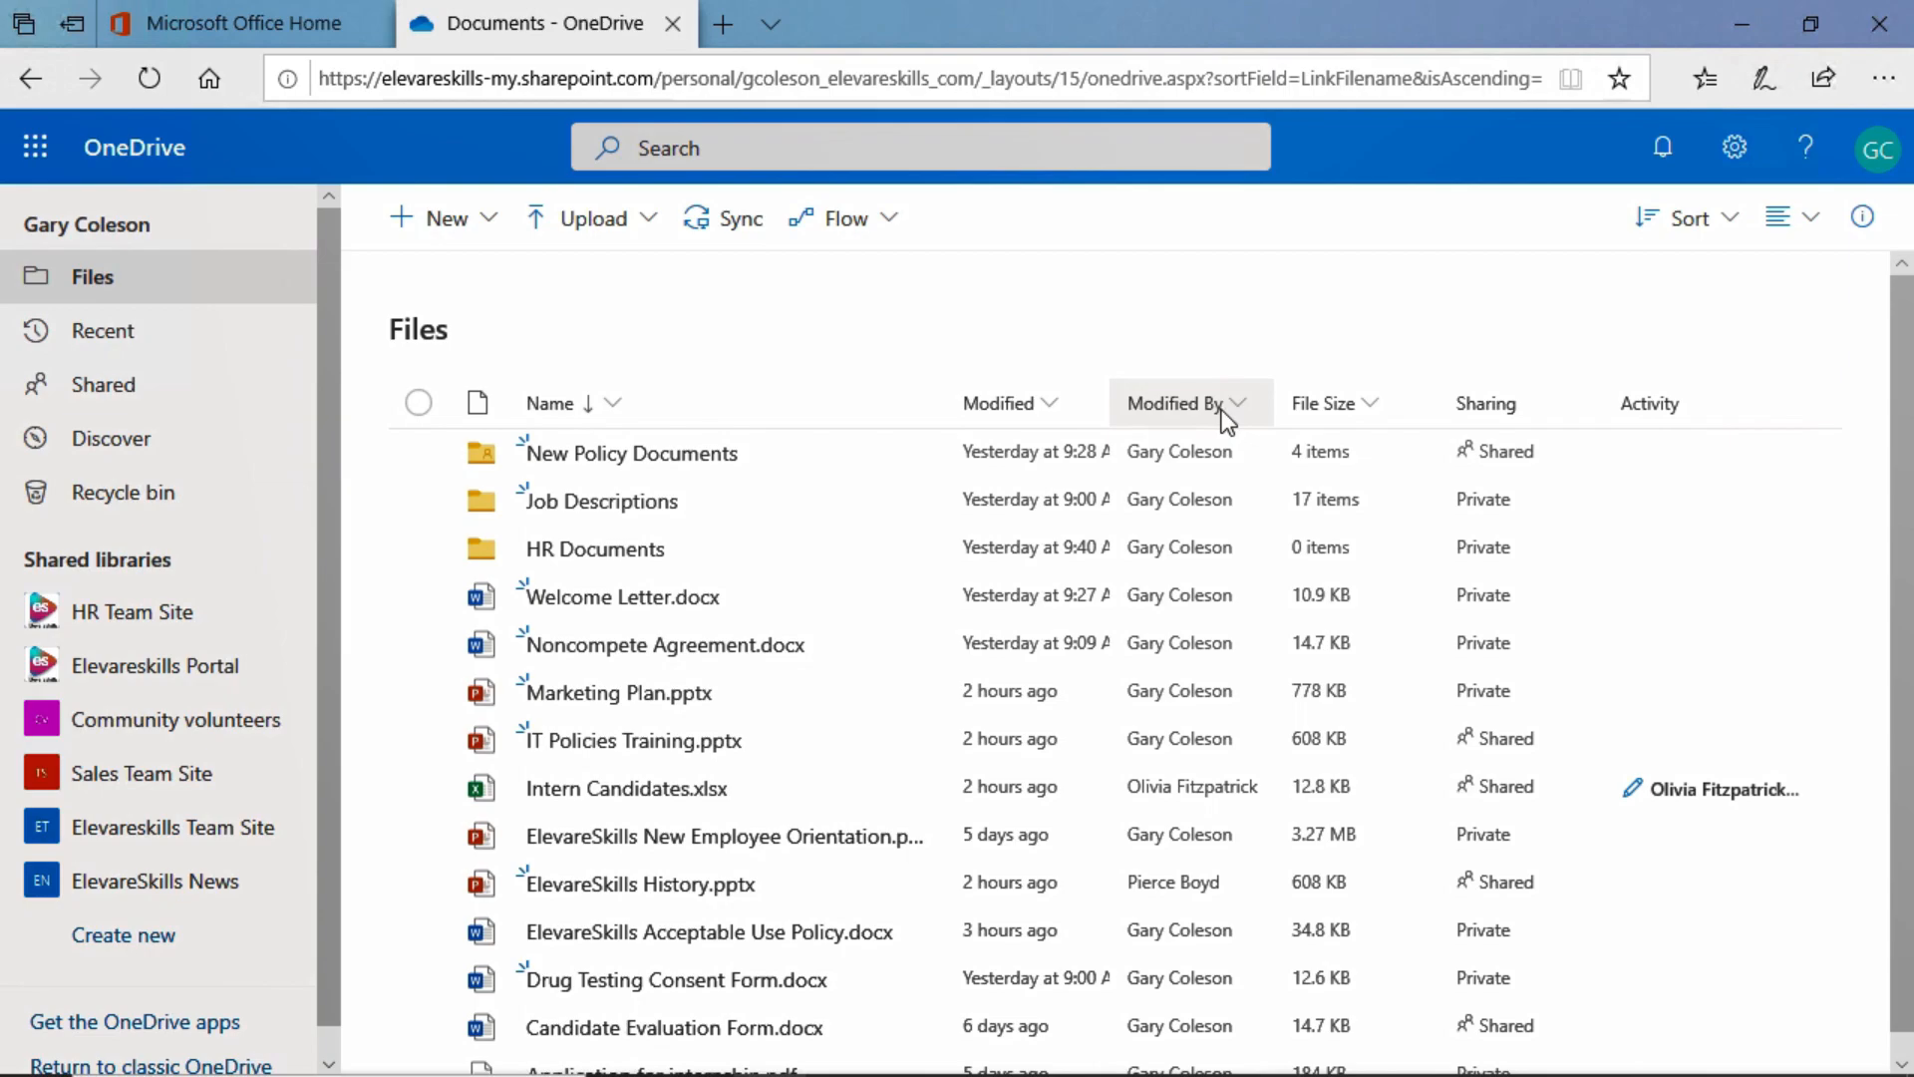
Sort by Modified from older to newer and drag the Modified column wider.
left_click(1049, 402)
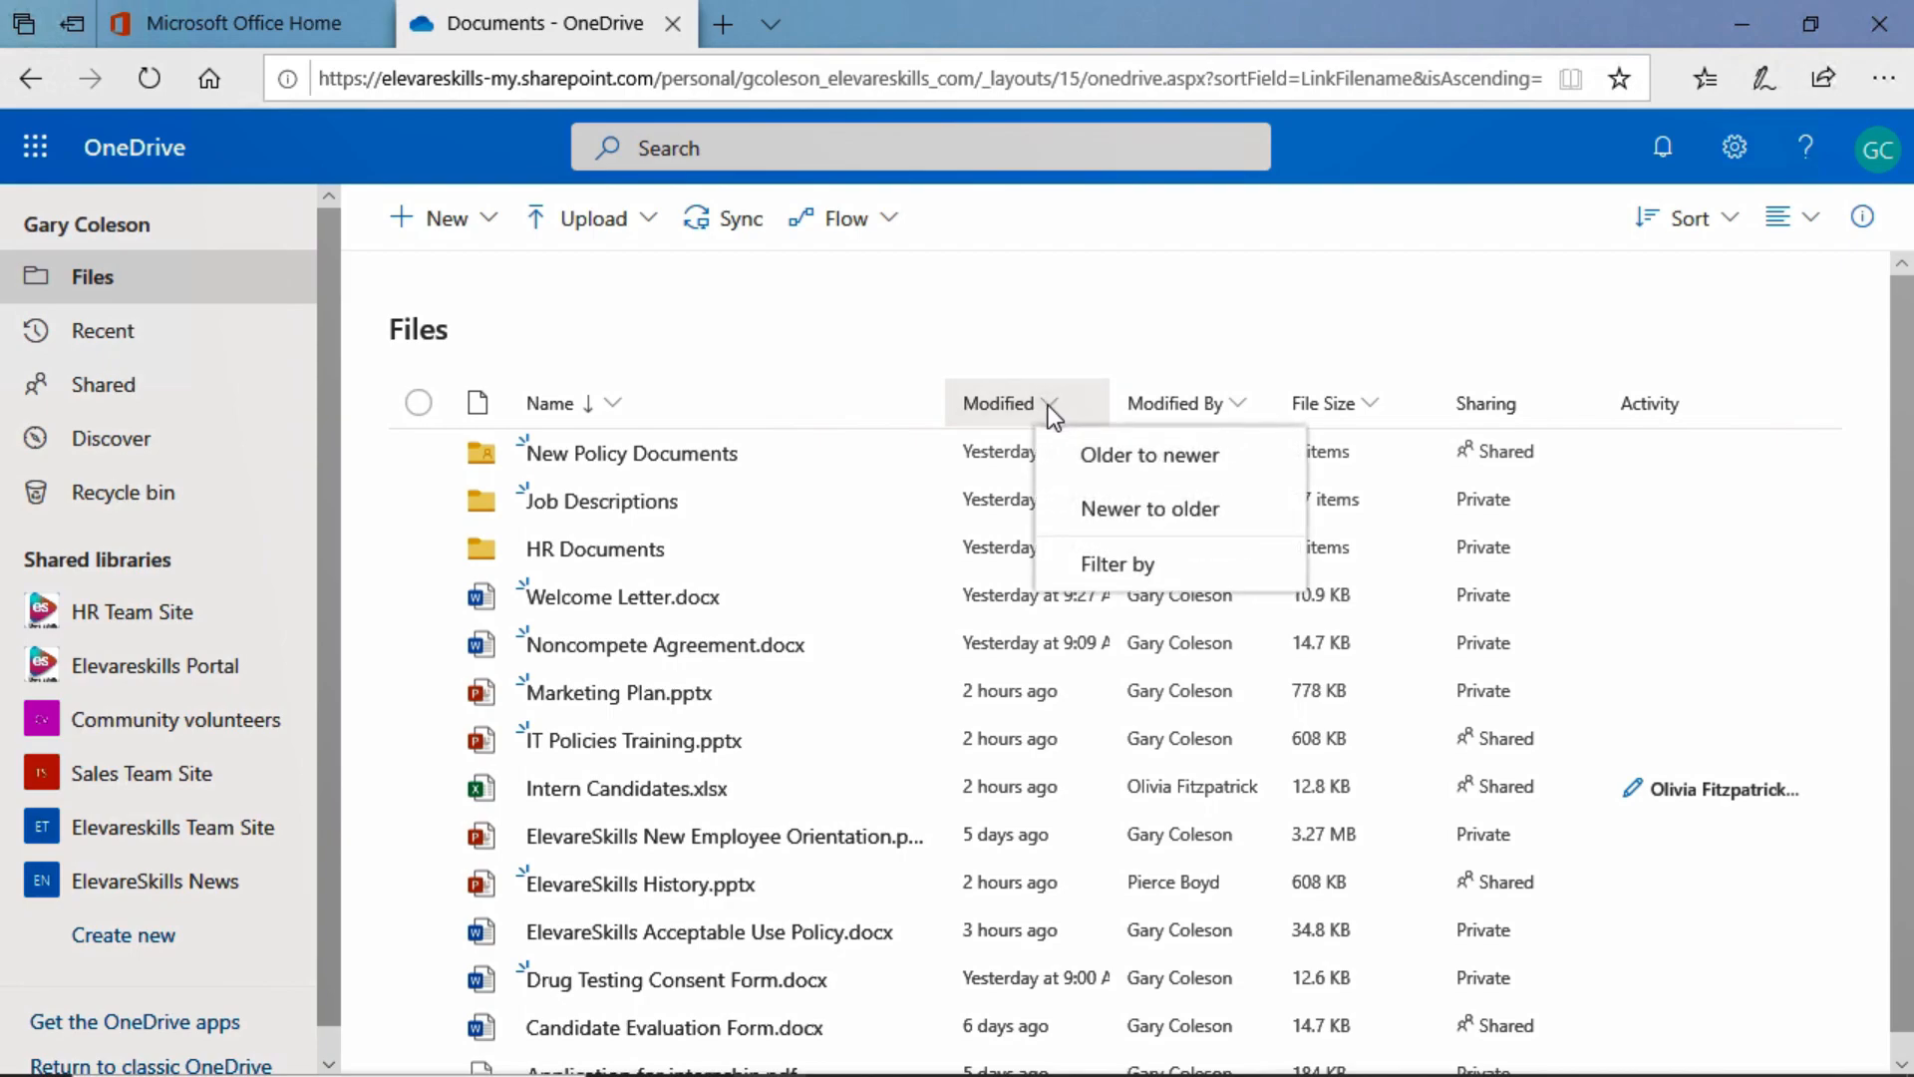
left_click(1098, 468)
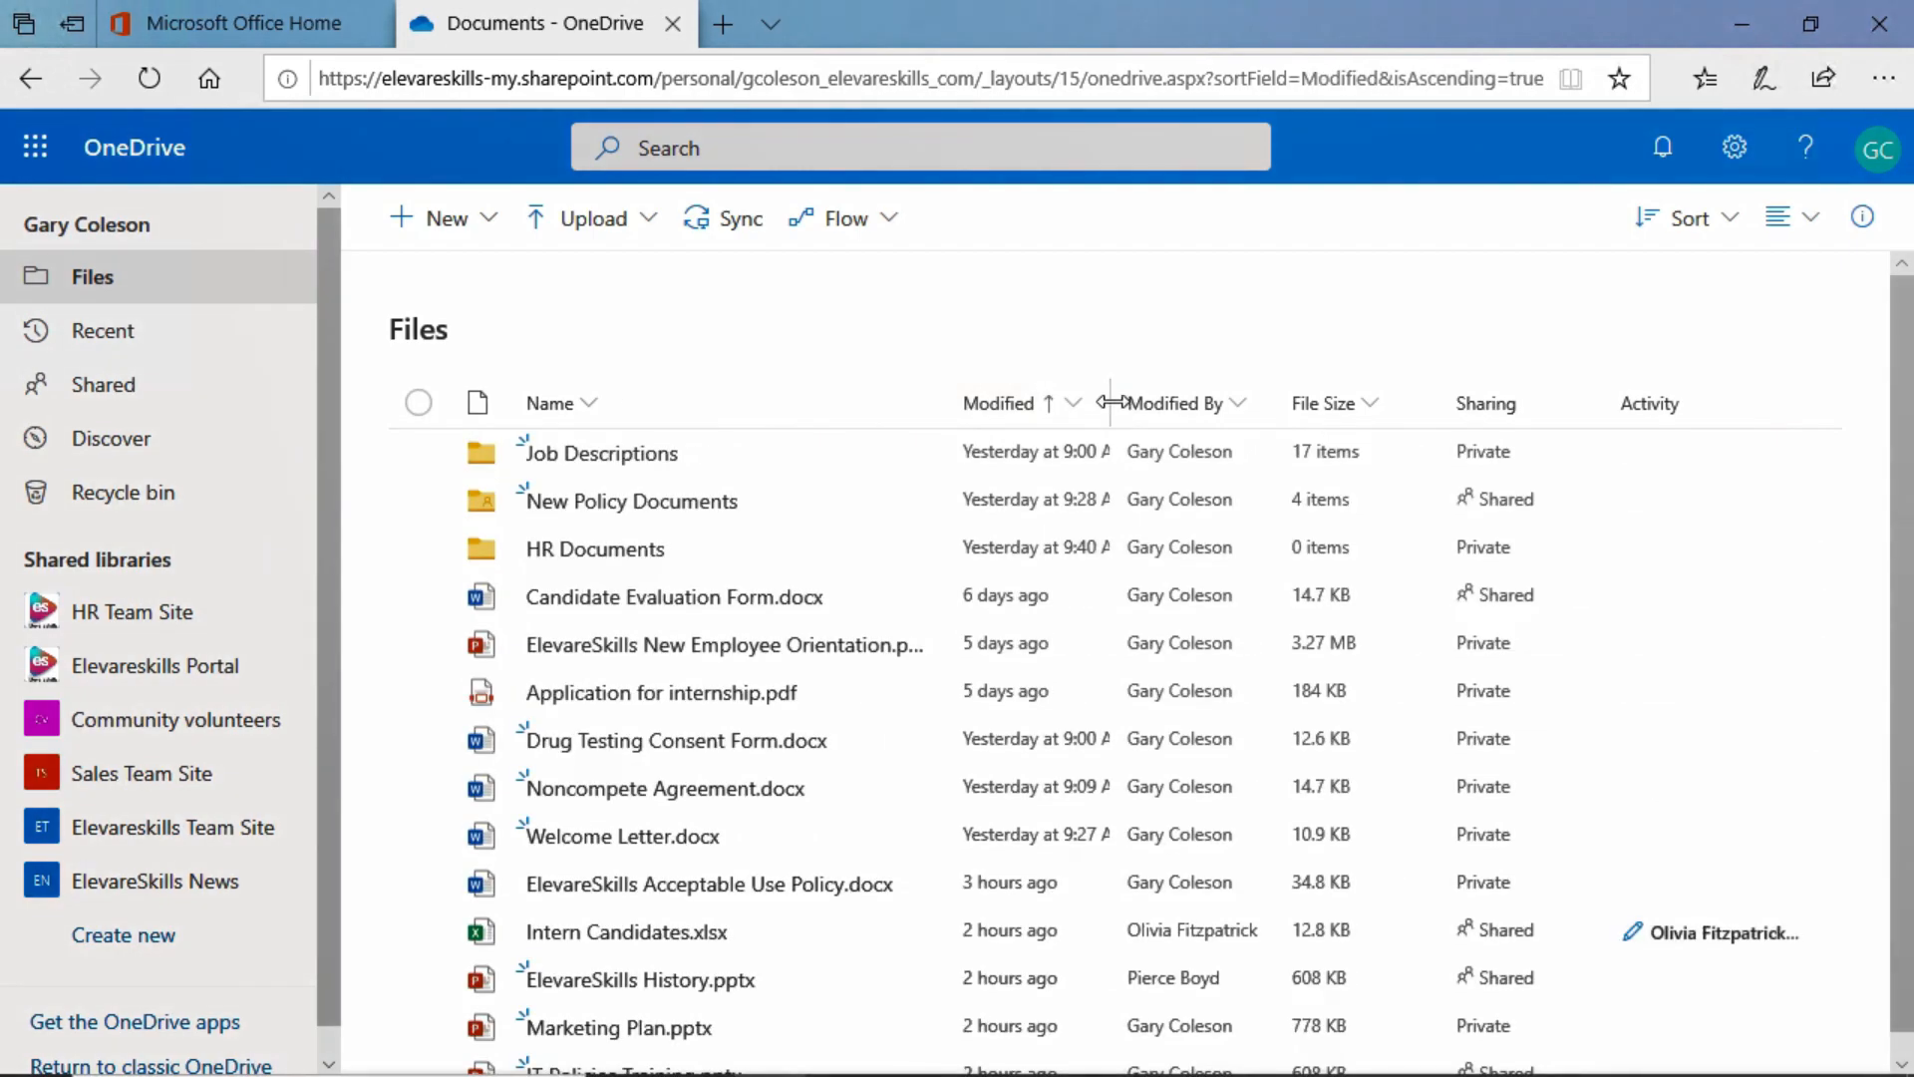
left_click_drag(1114, 402, 1202, 402)
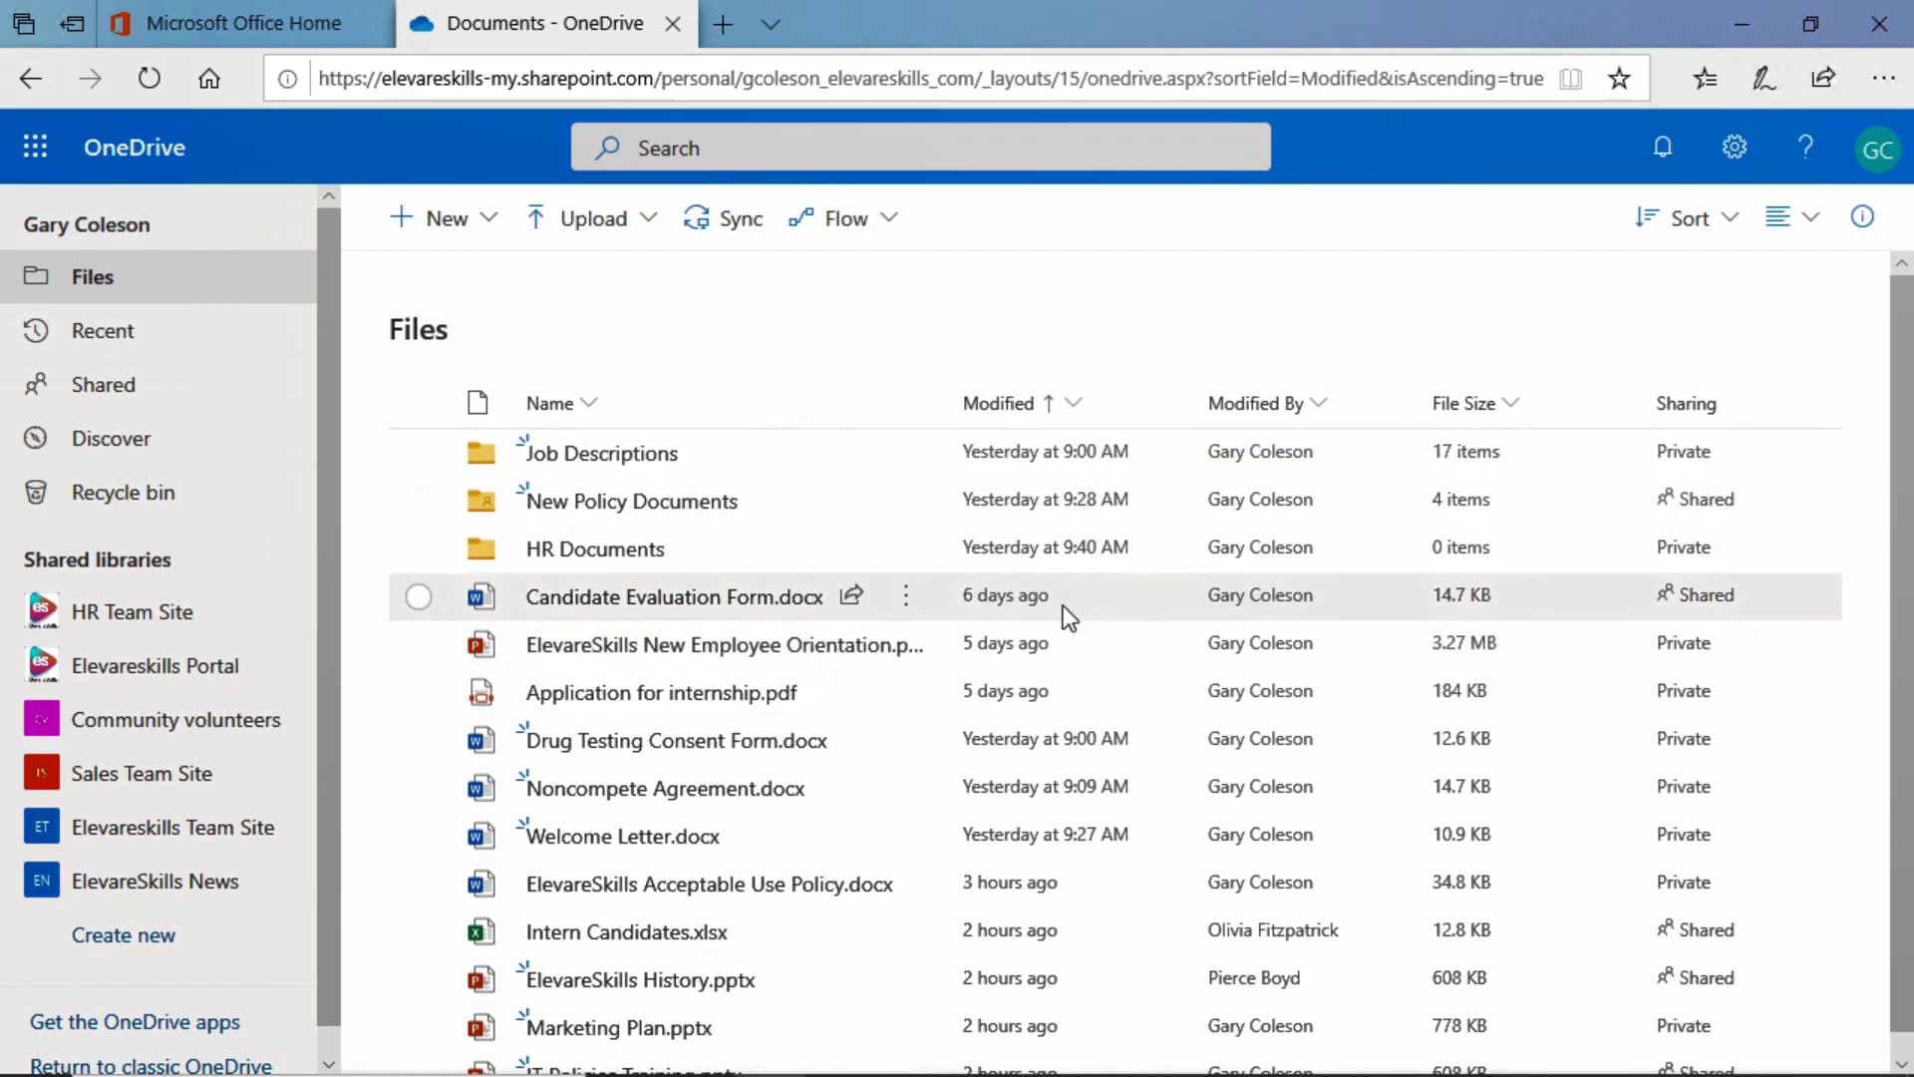
scroll(1063, 748, "down", 1)
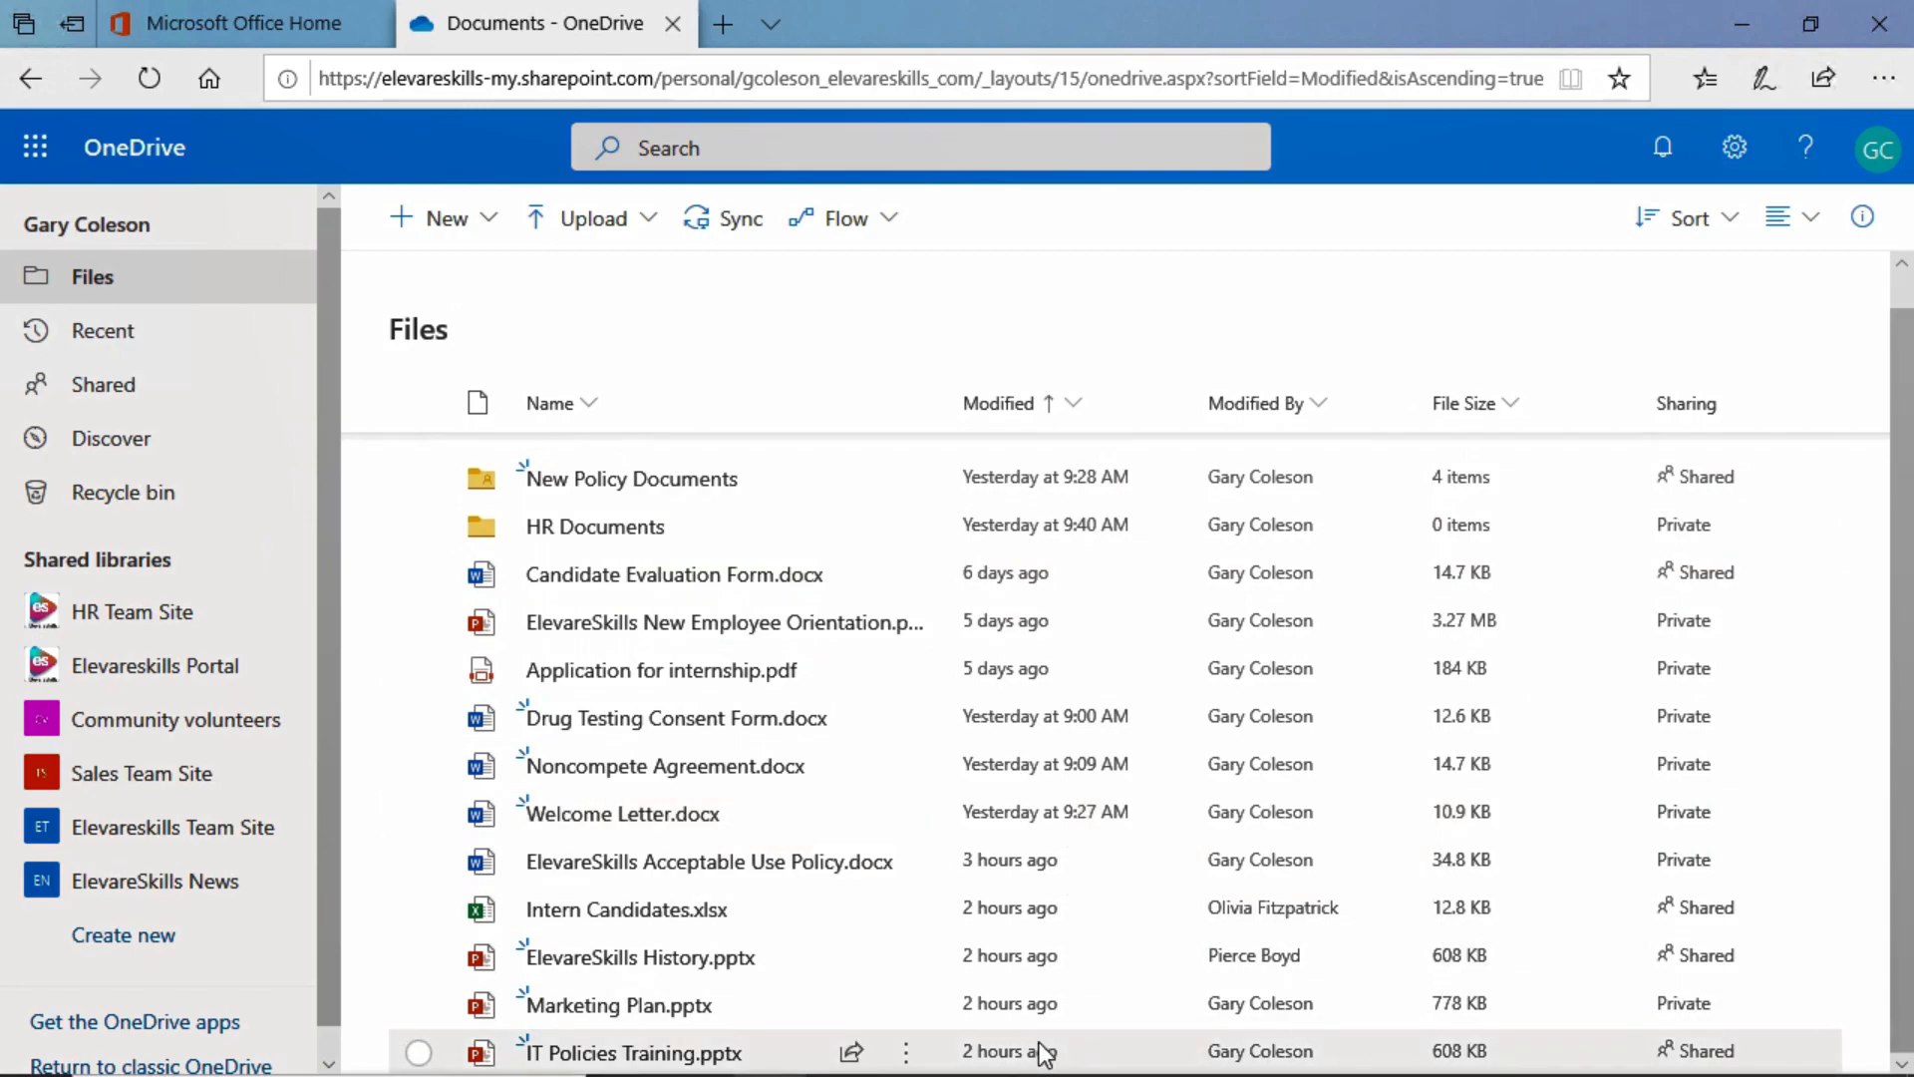
scroll(1010, 762, "up", 1)
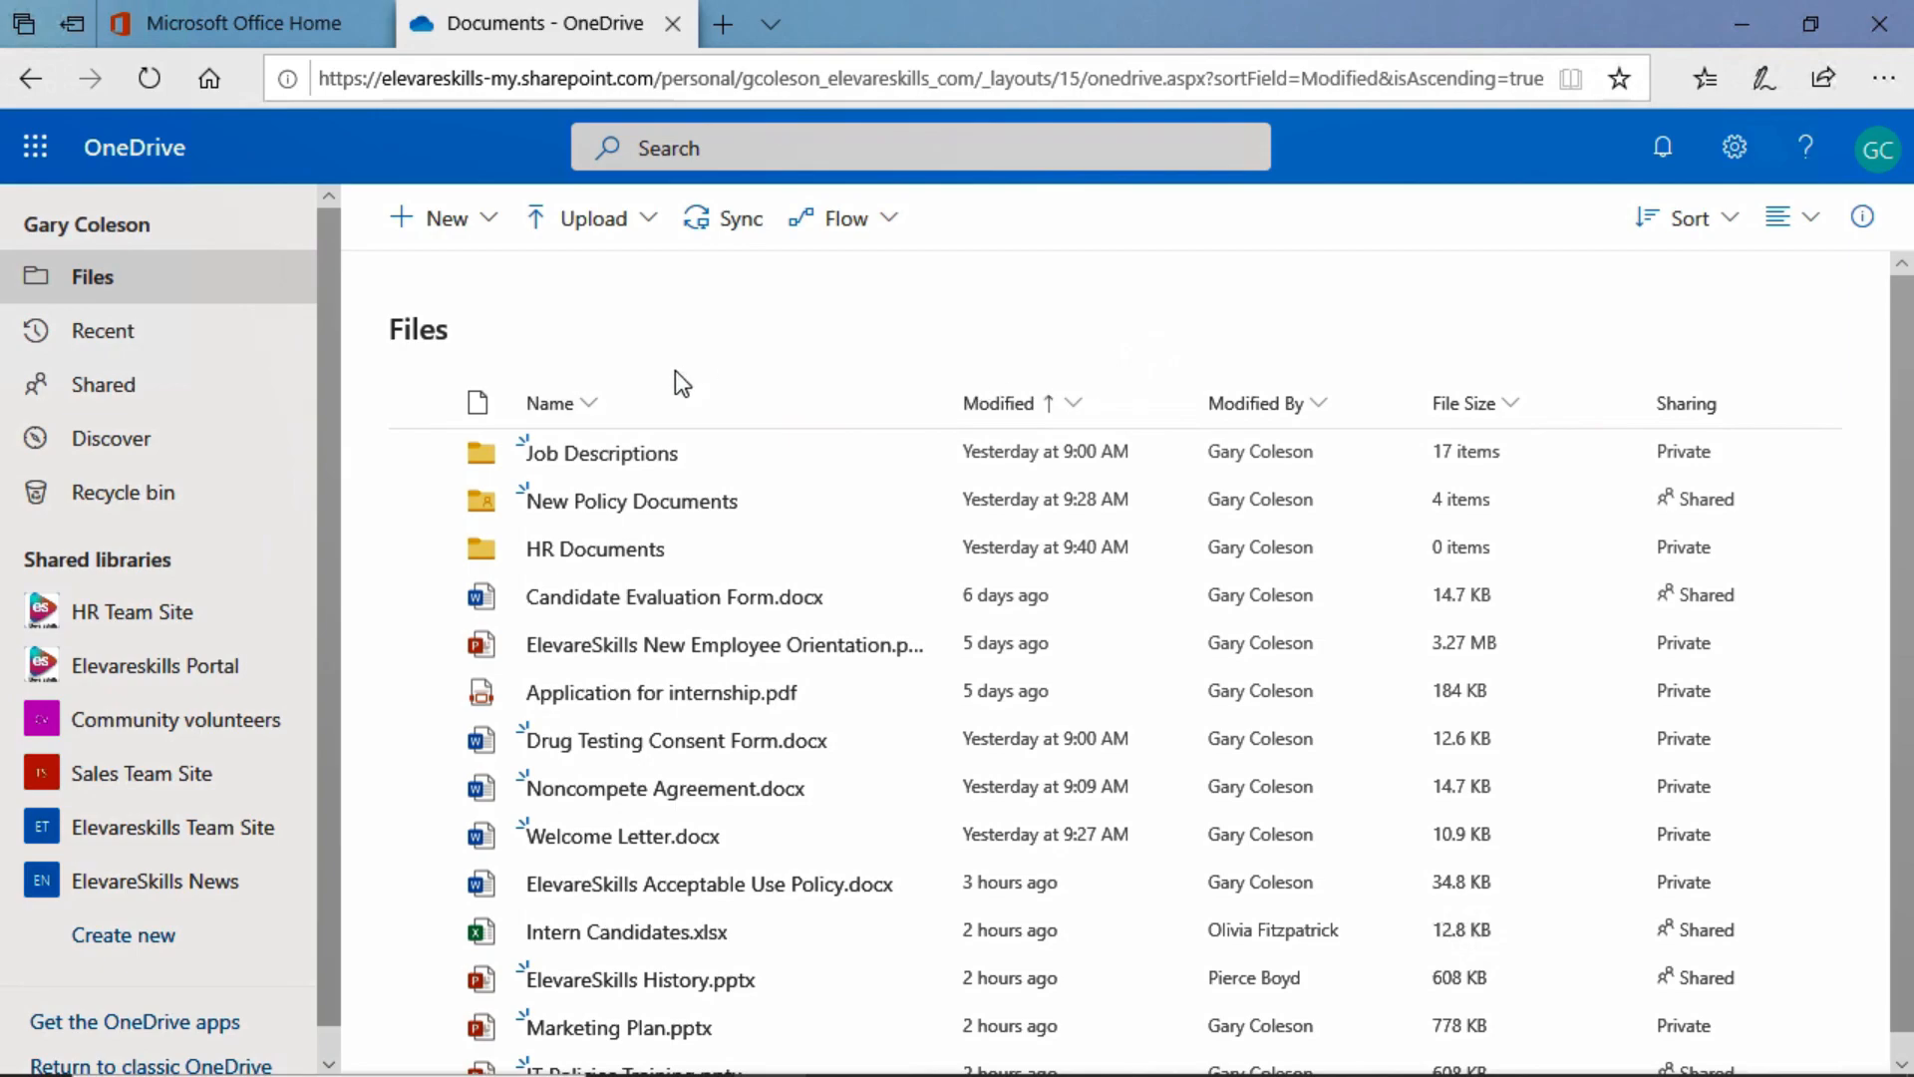
Filter the Files list by type so only pptx files are shown.
left_click(487, 404)
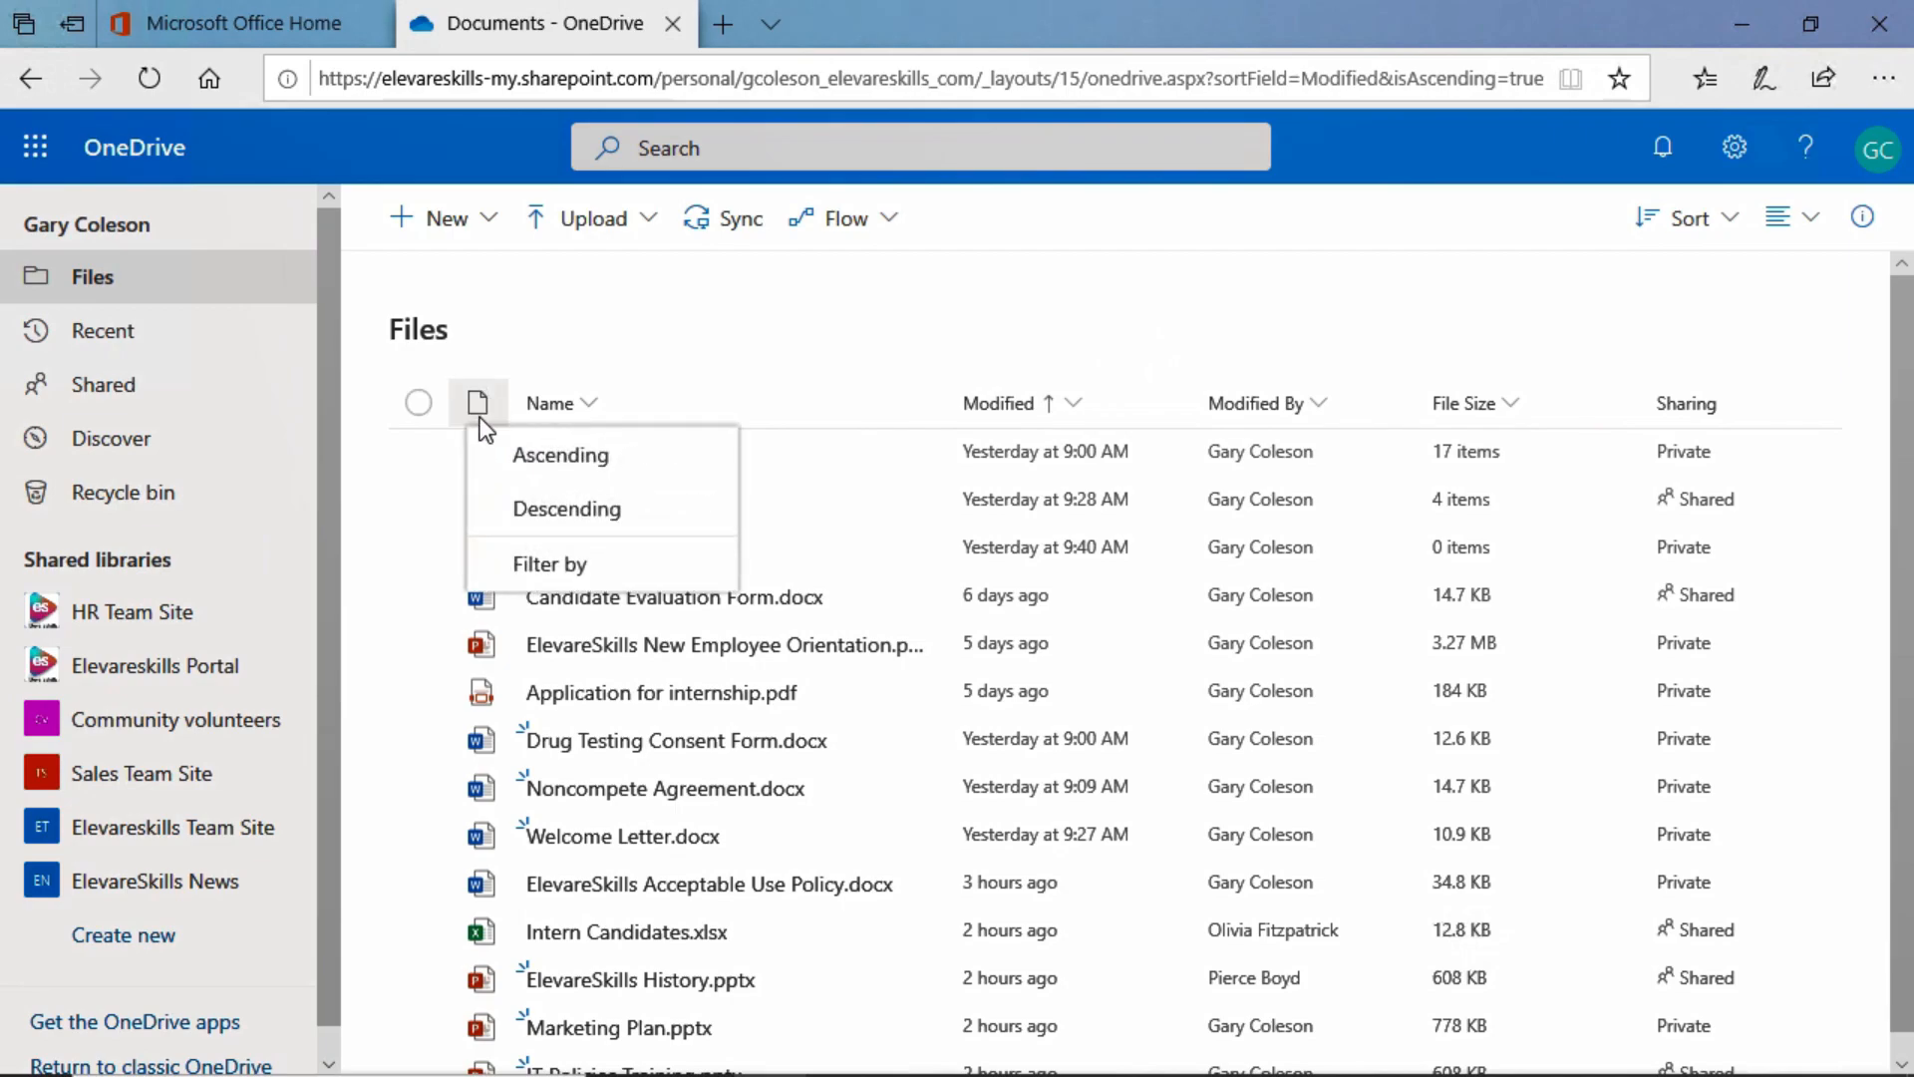
left_click(577, 569)
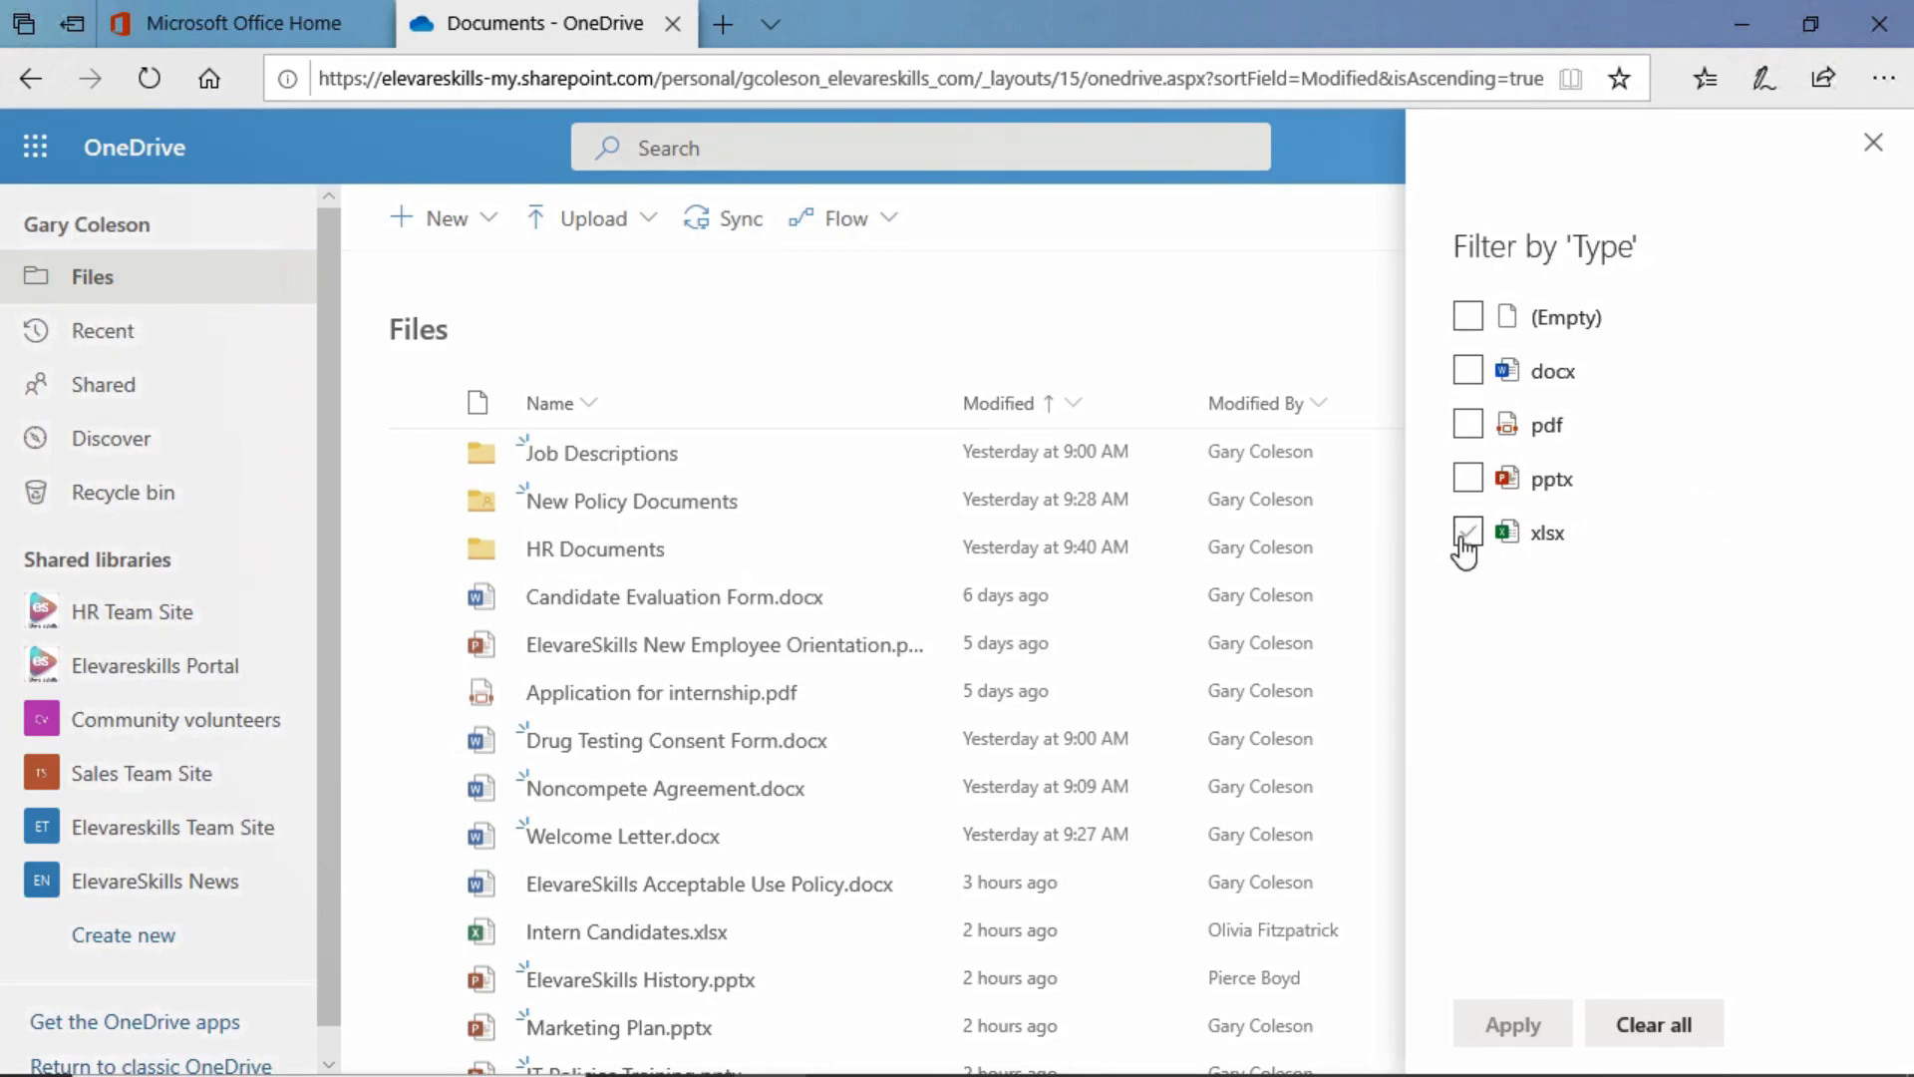
left_click(1470, 482)
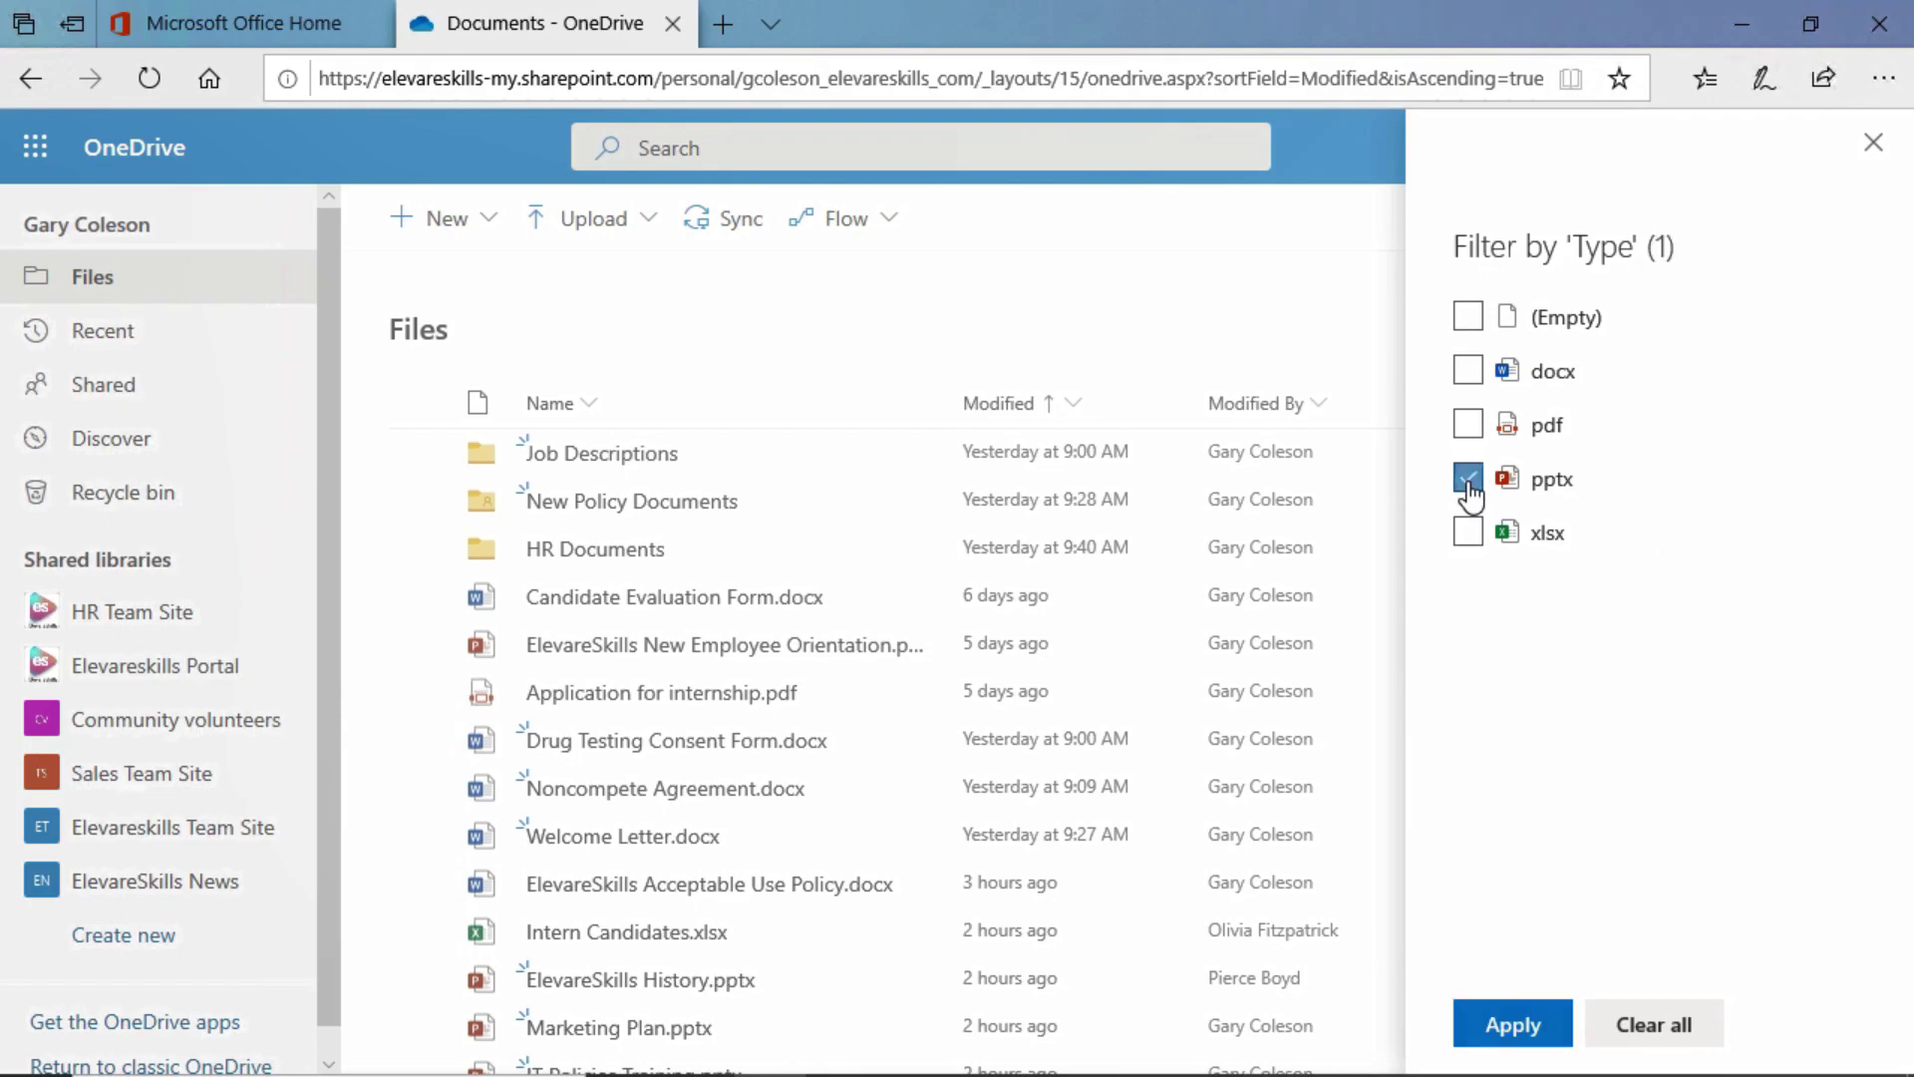
left_click(1512, 1025)
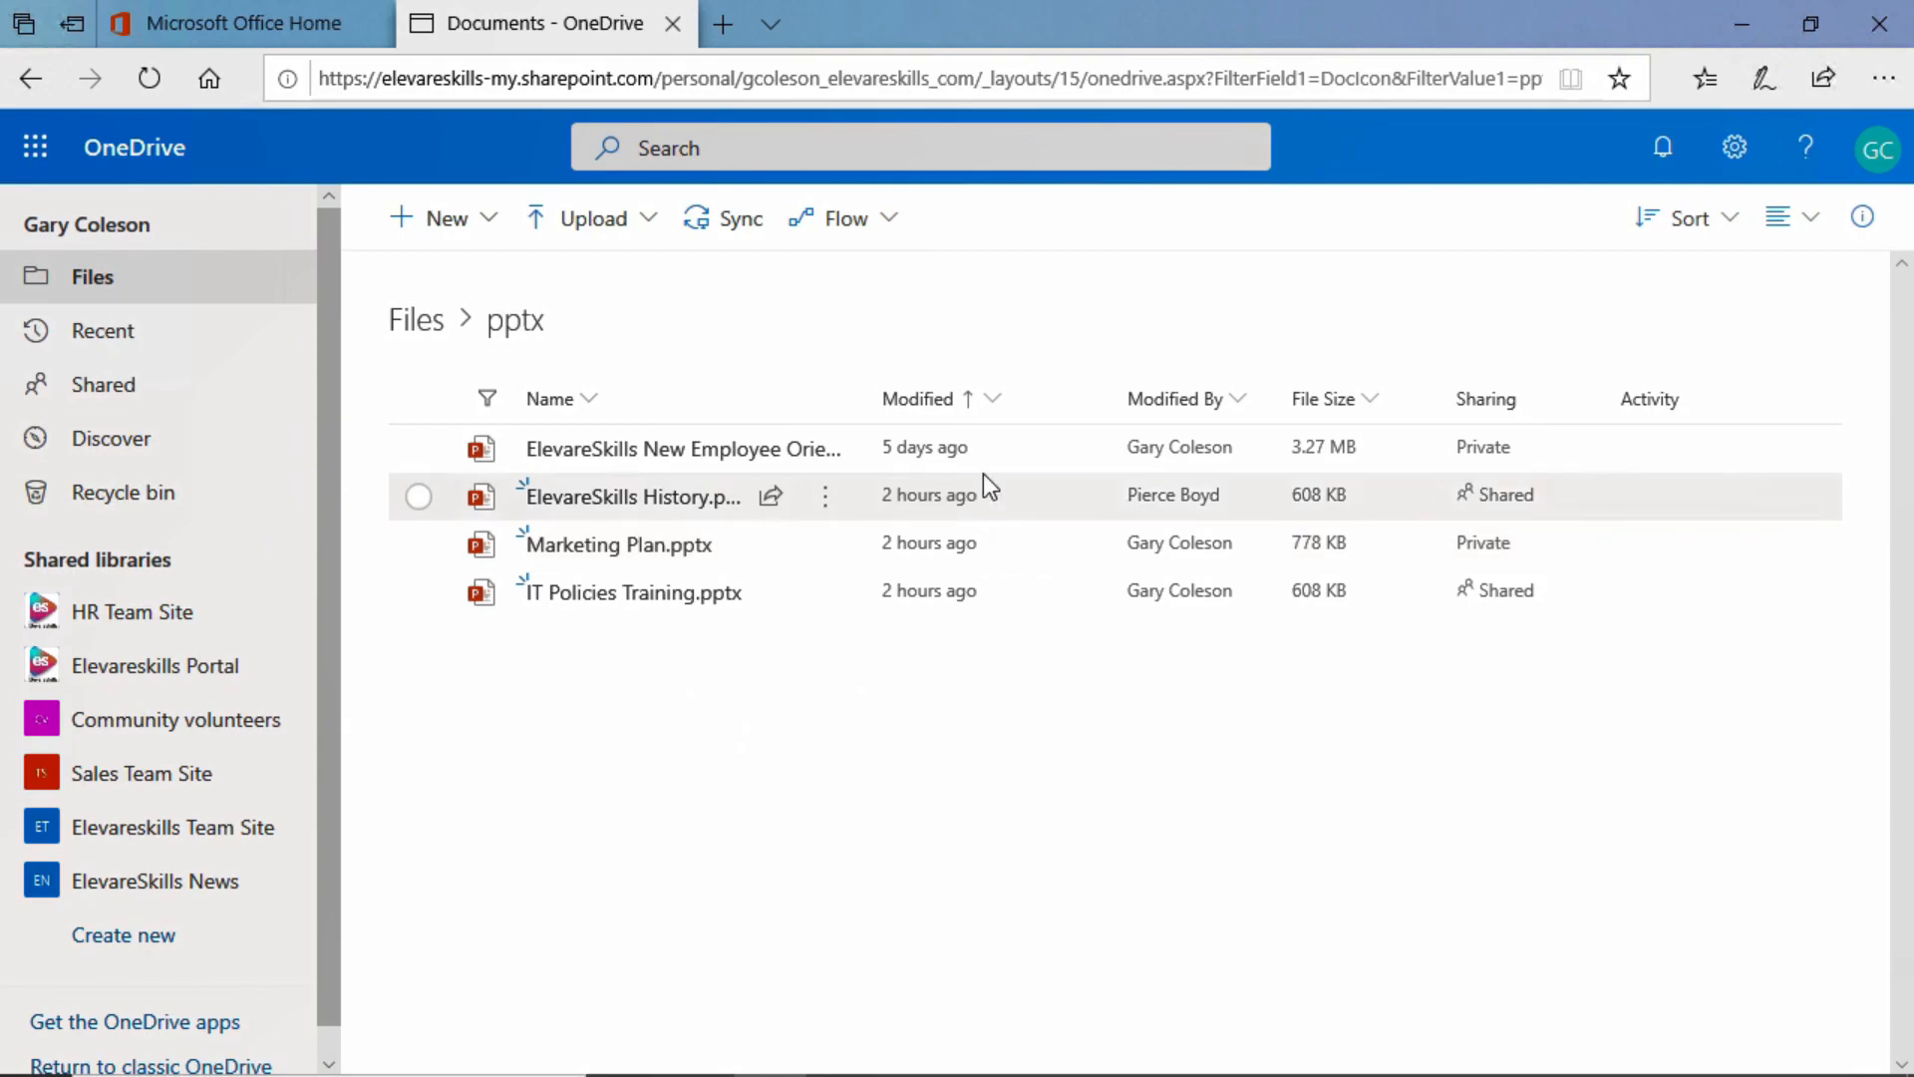
Sort the four filtered pptx files by Name from A to Z.
left_click(986, 402)
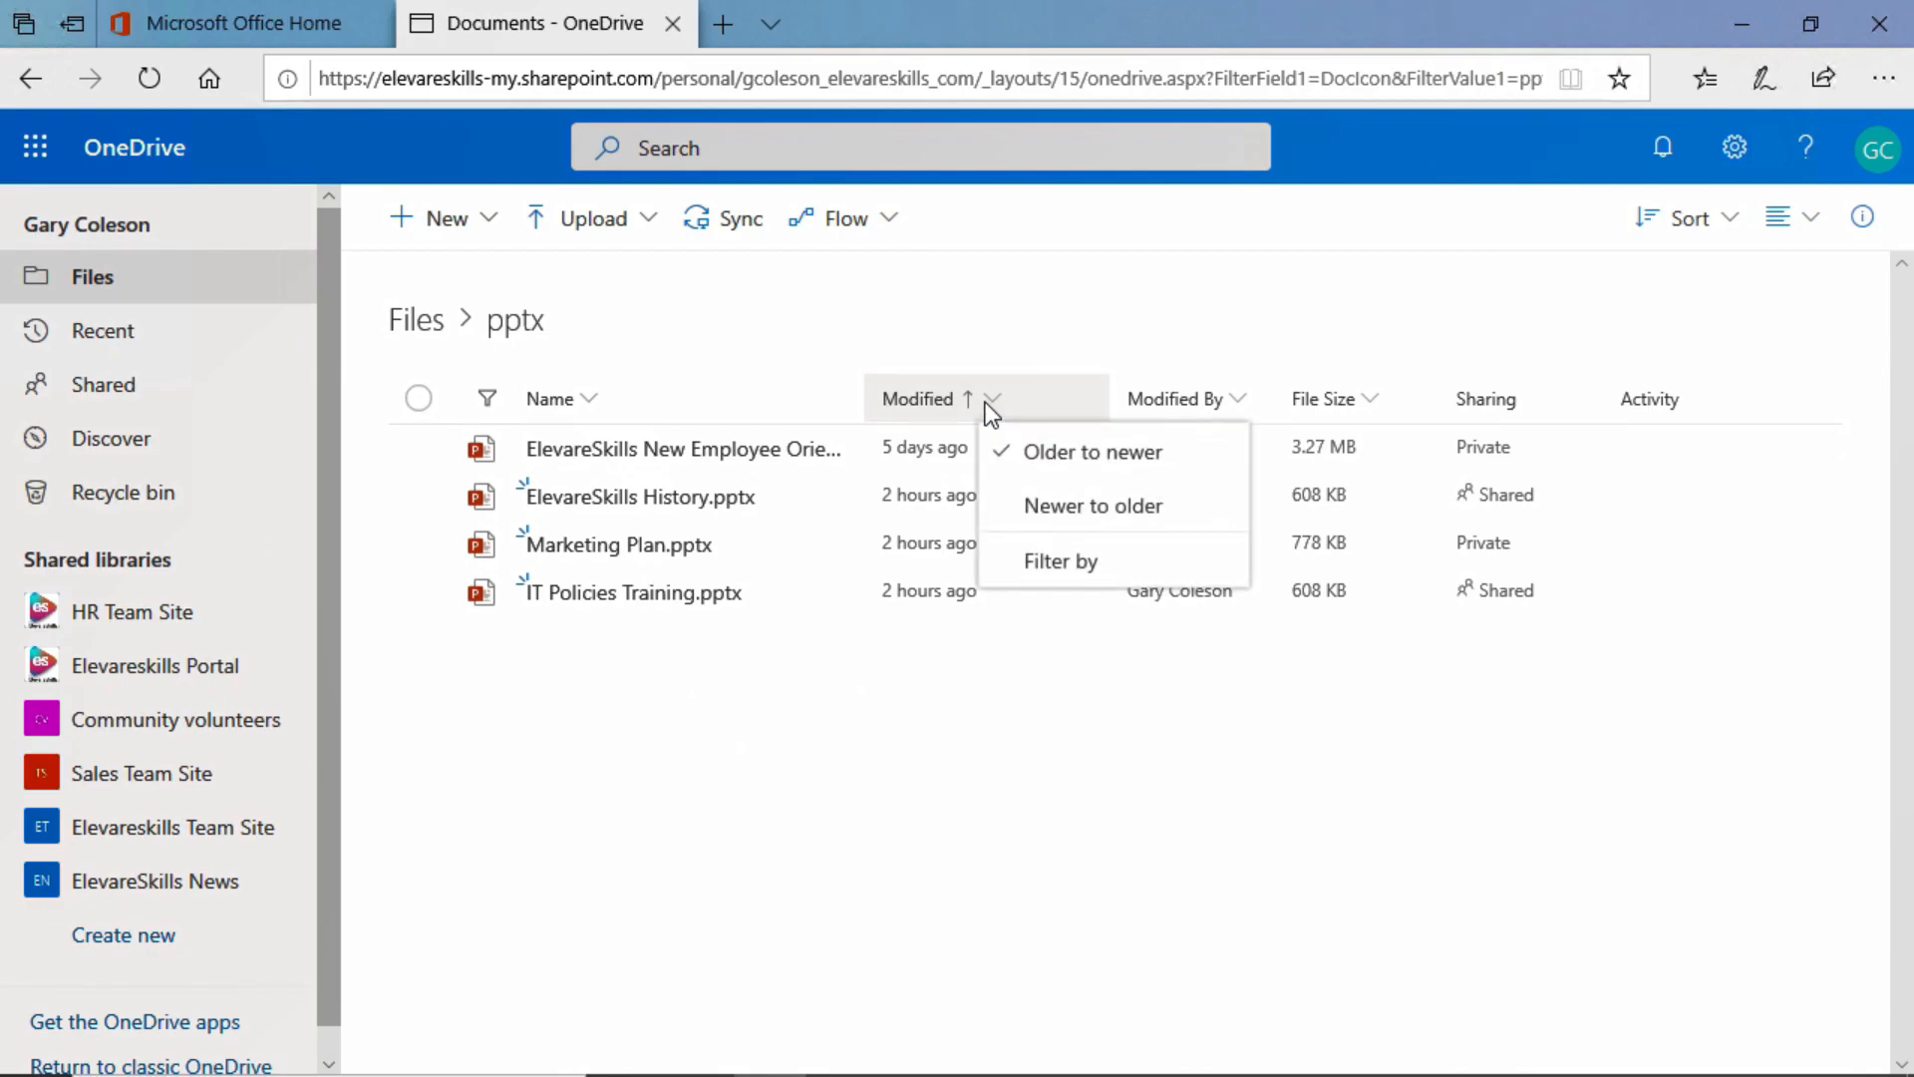
left_click(588, 403)
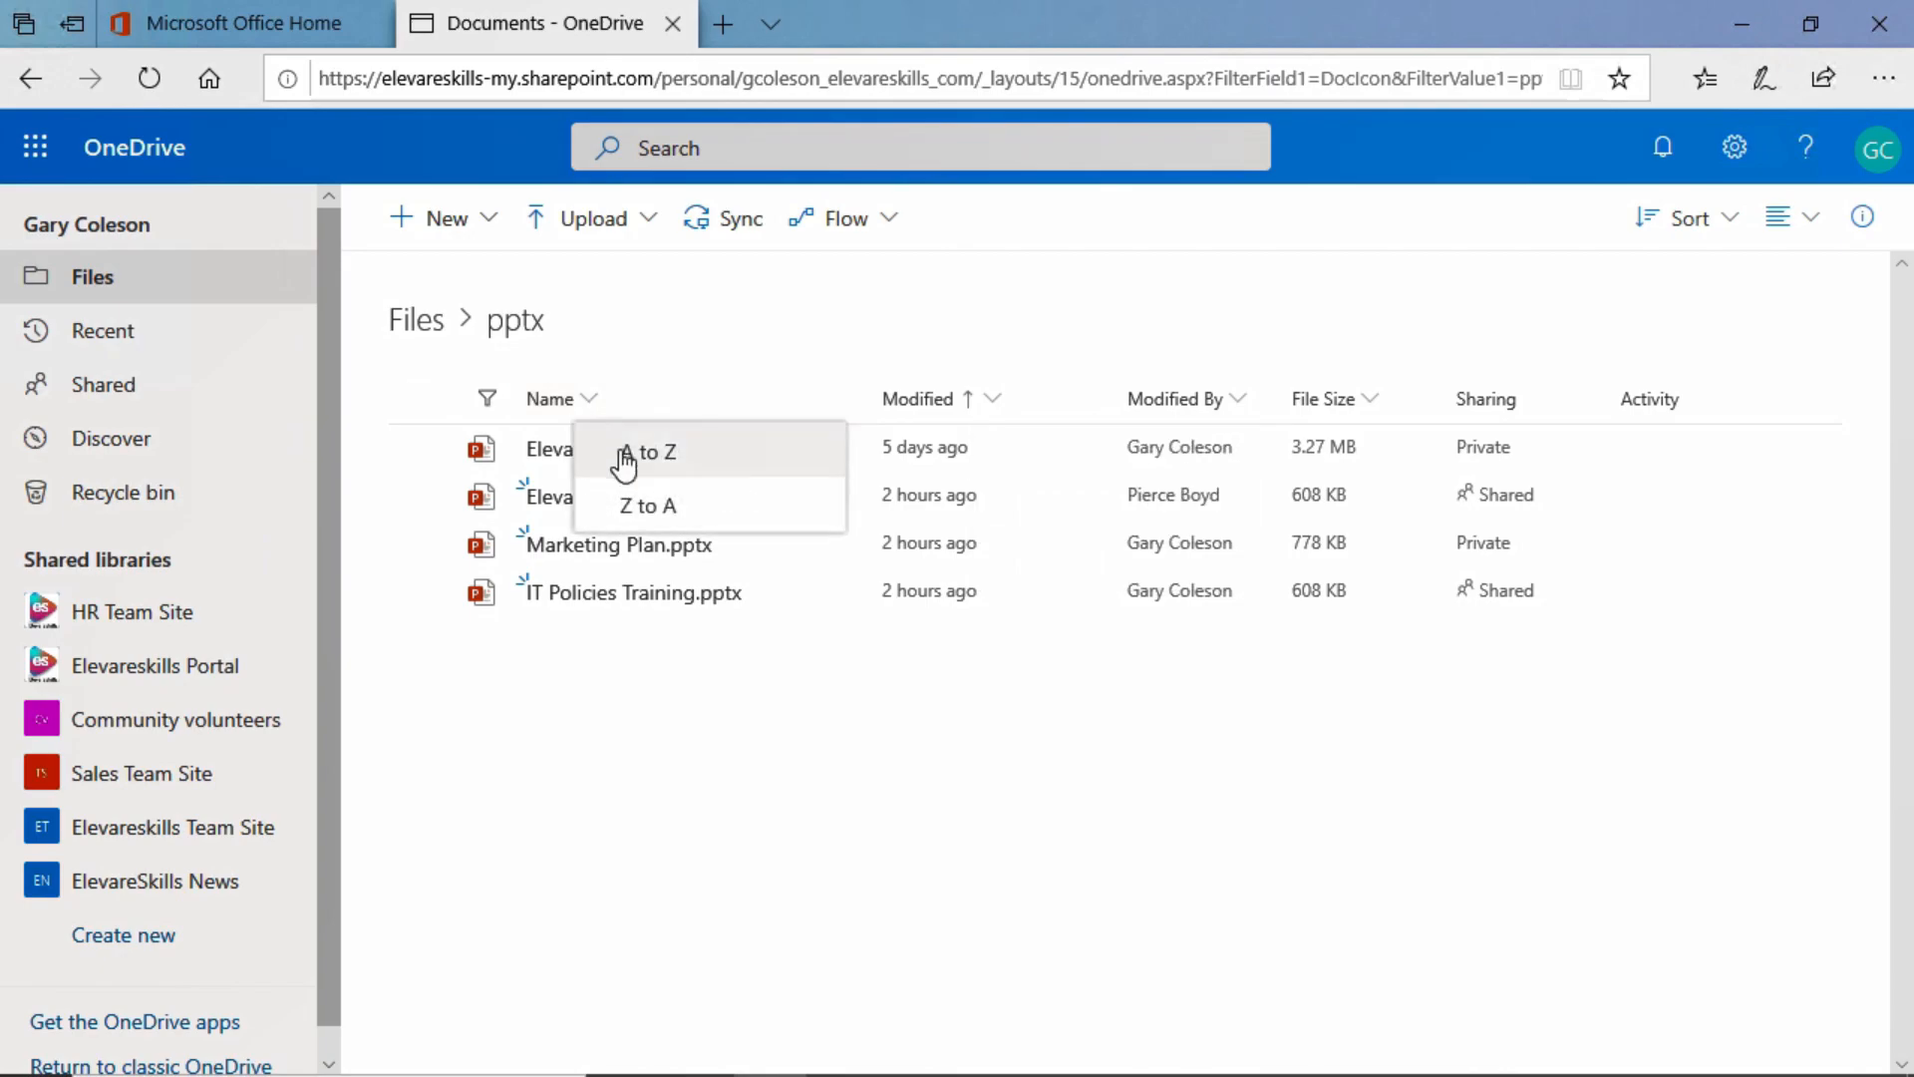
left_click(623, 456)
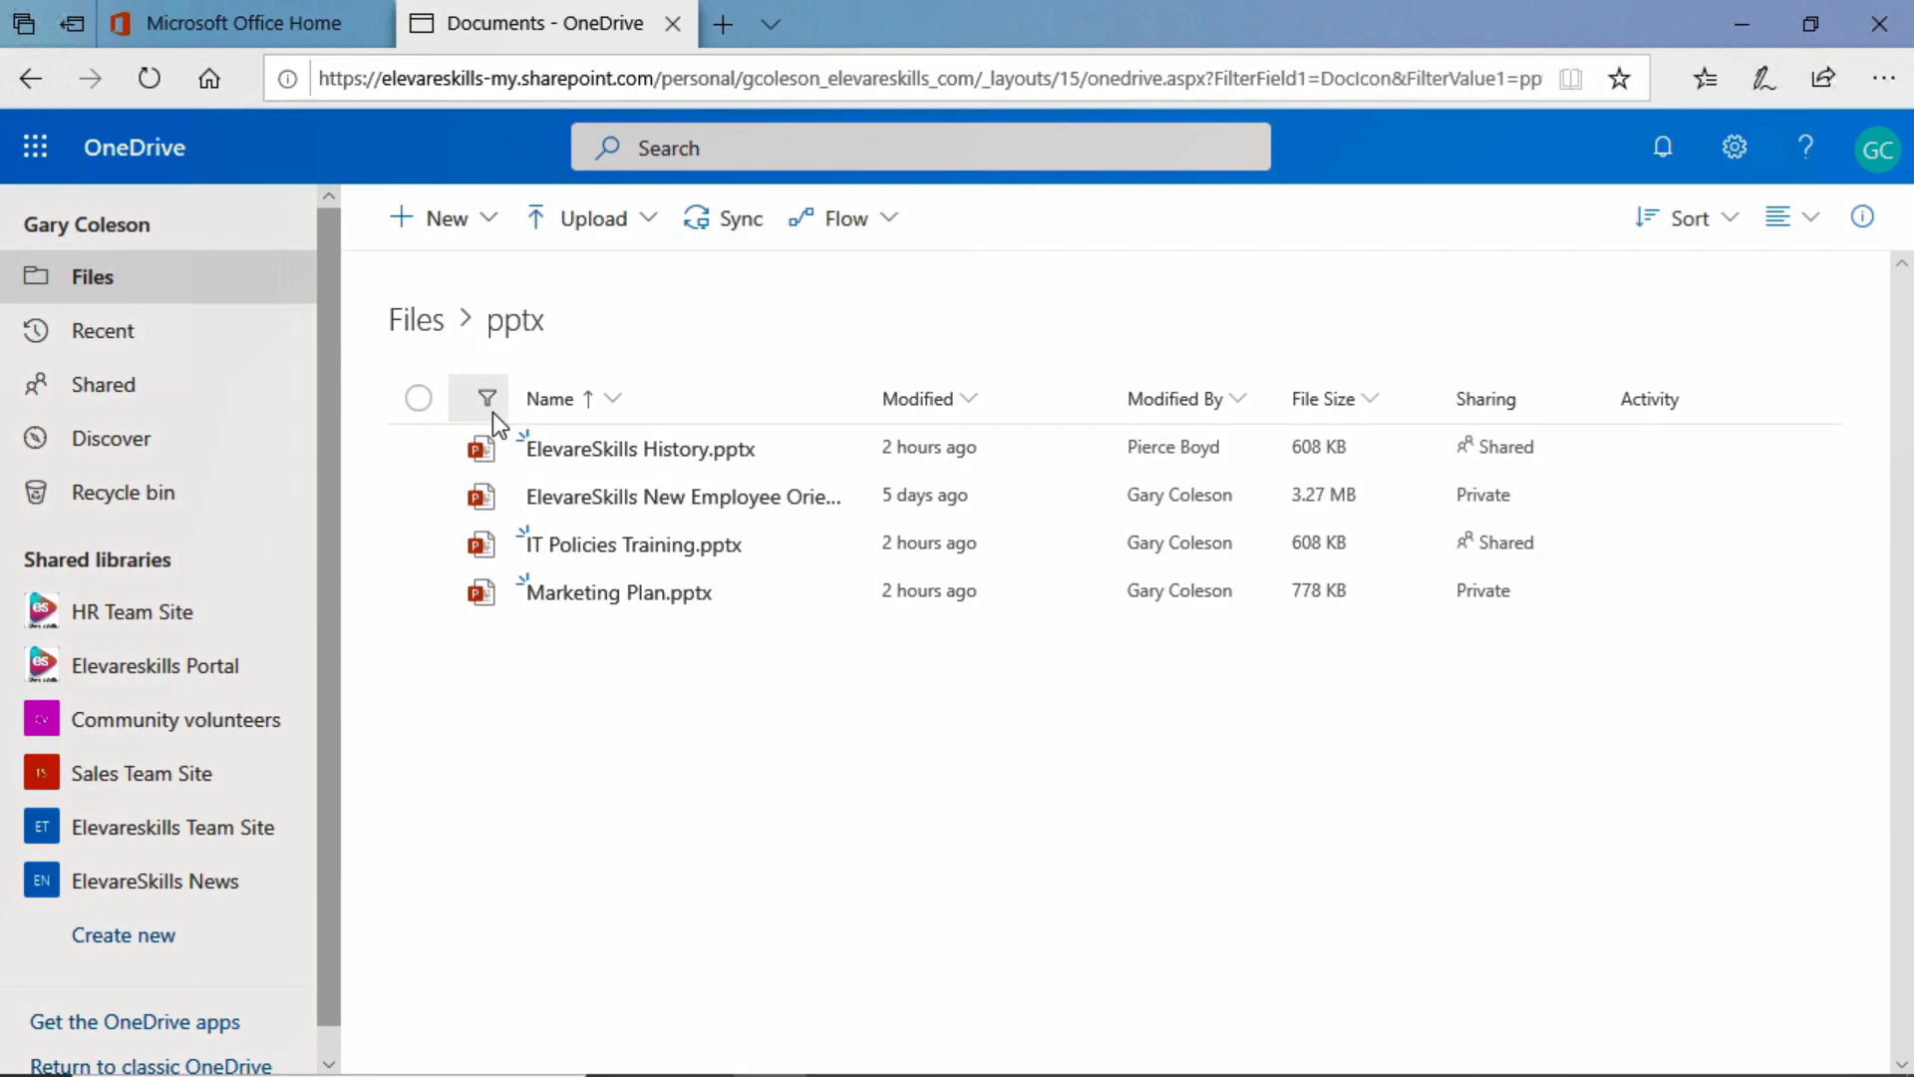
left_click(1236, 400)
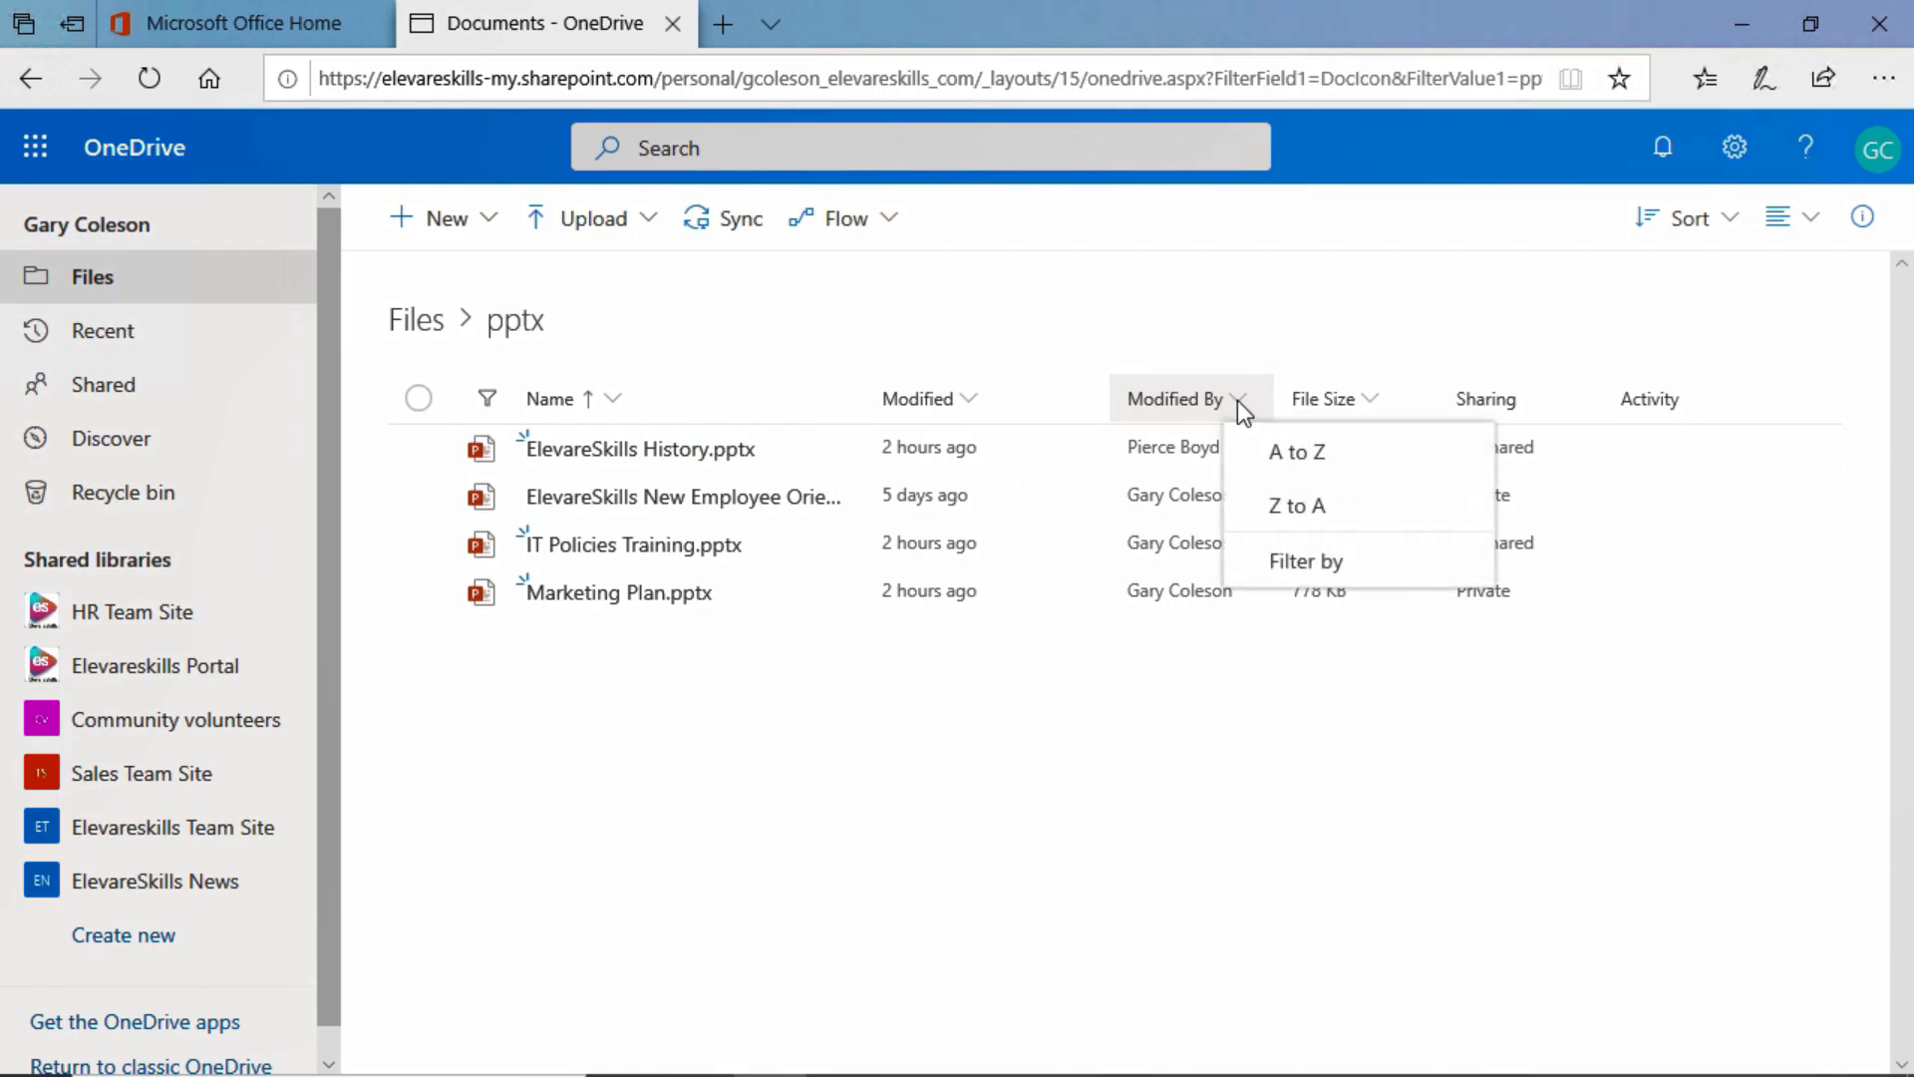
left_click(1353, 568)
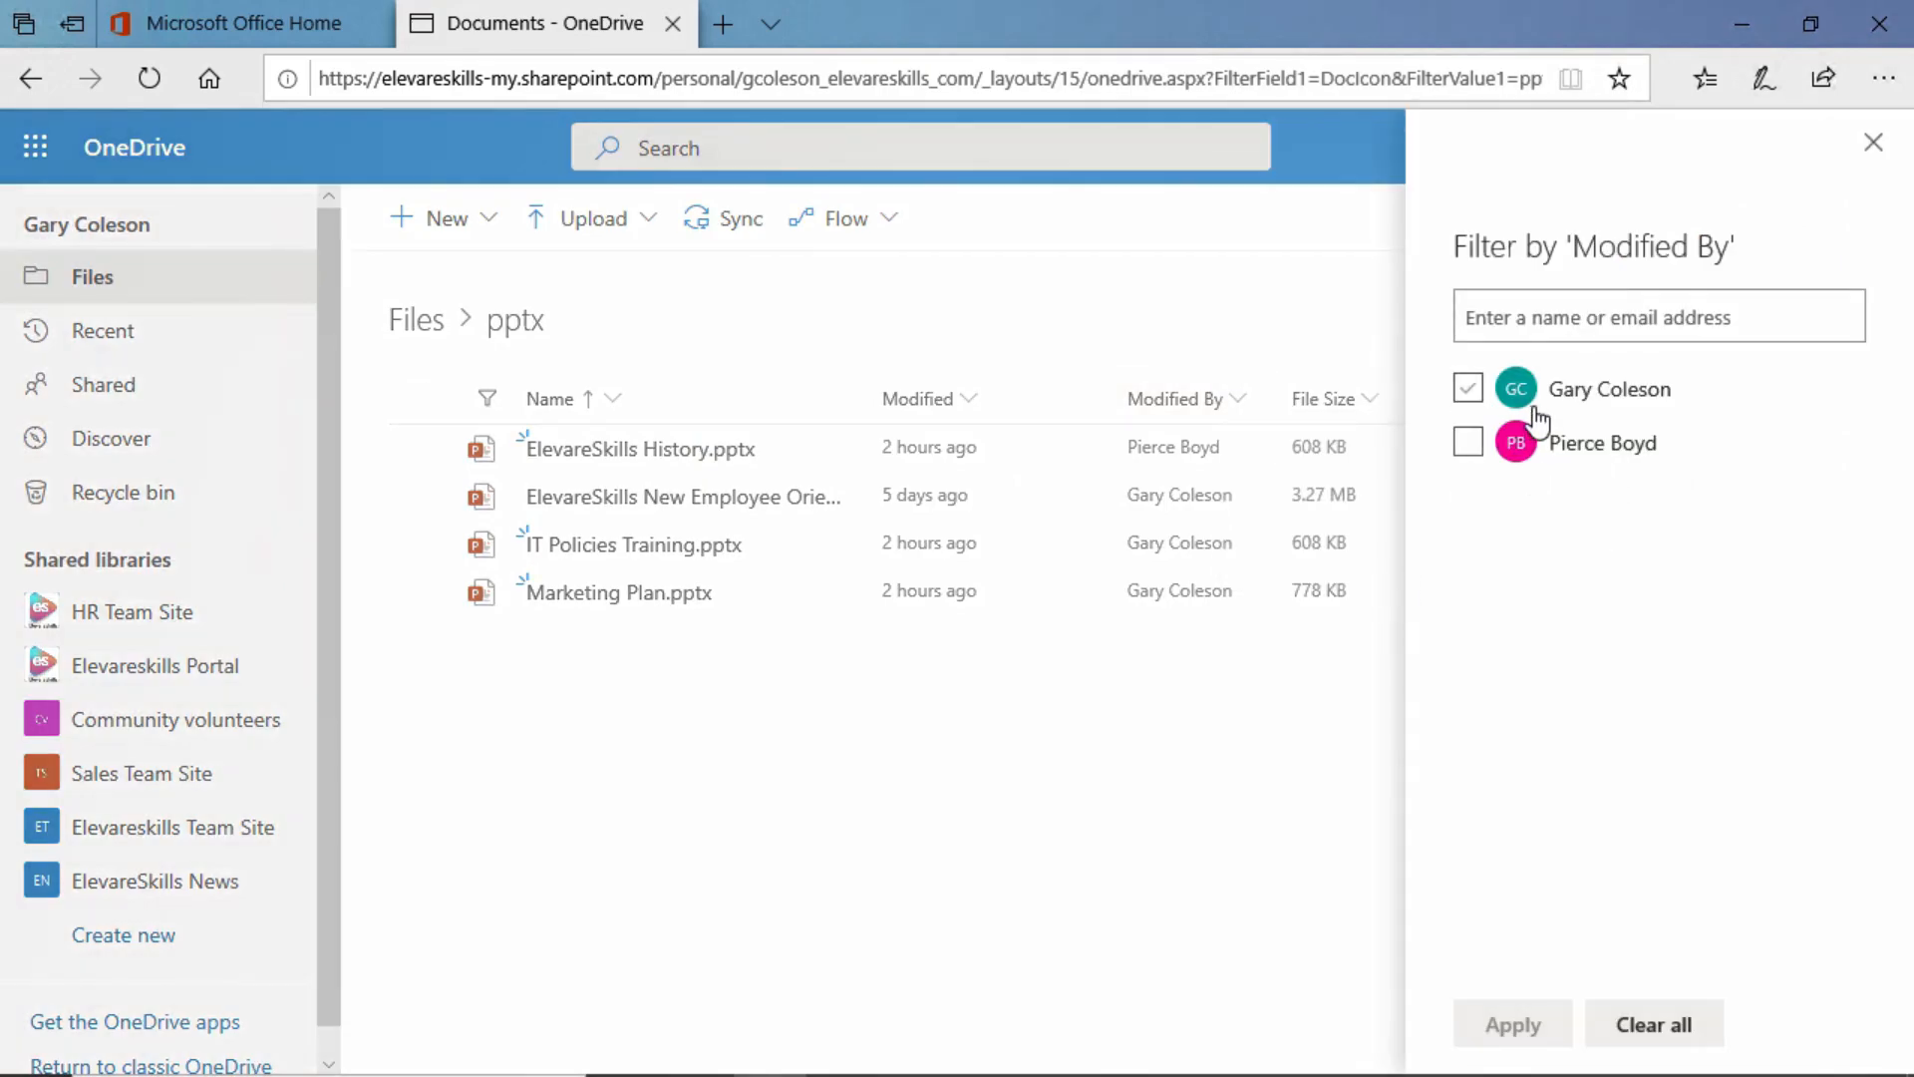
left_click(1469, 442)
left_click(1514, 1027)
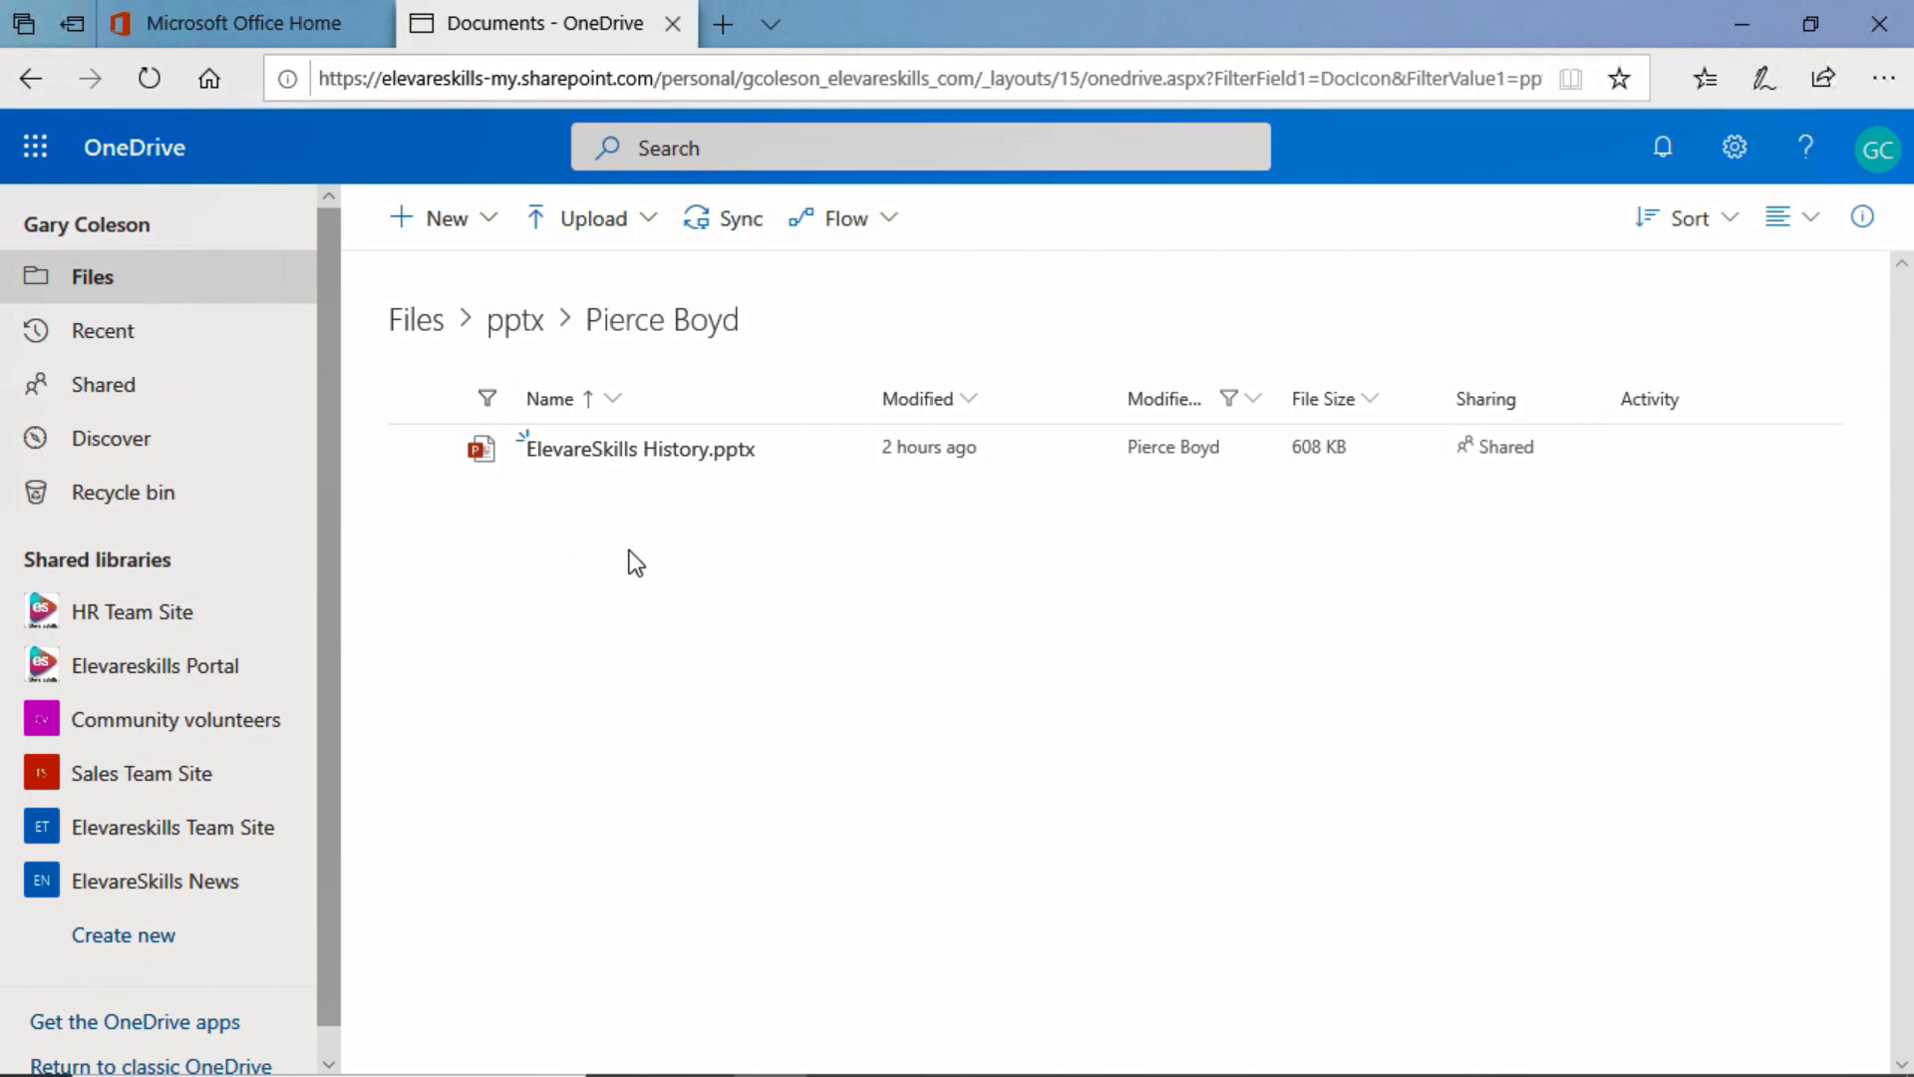
Clear the Modified By filter and apply it.
left_click(1227, 400)
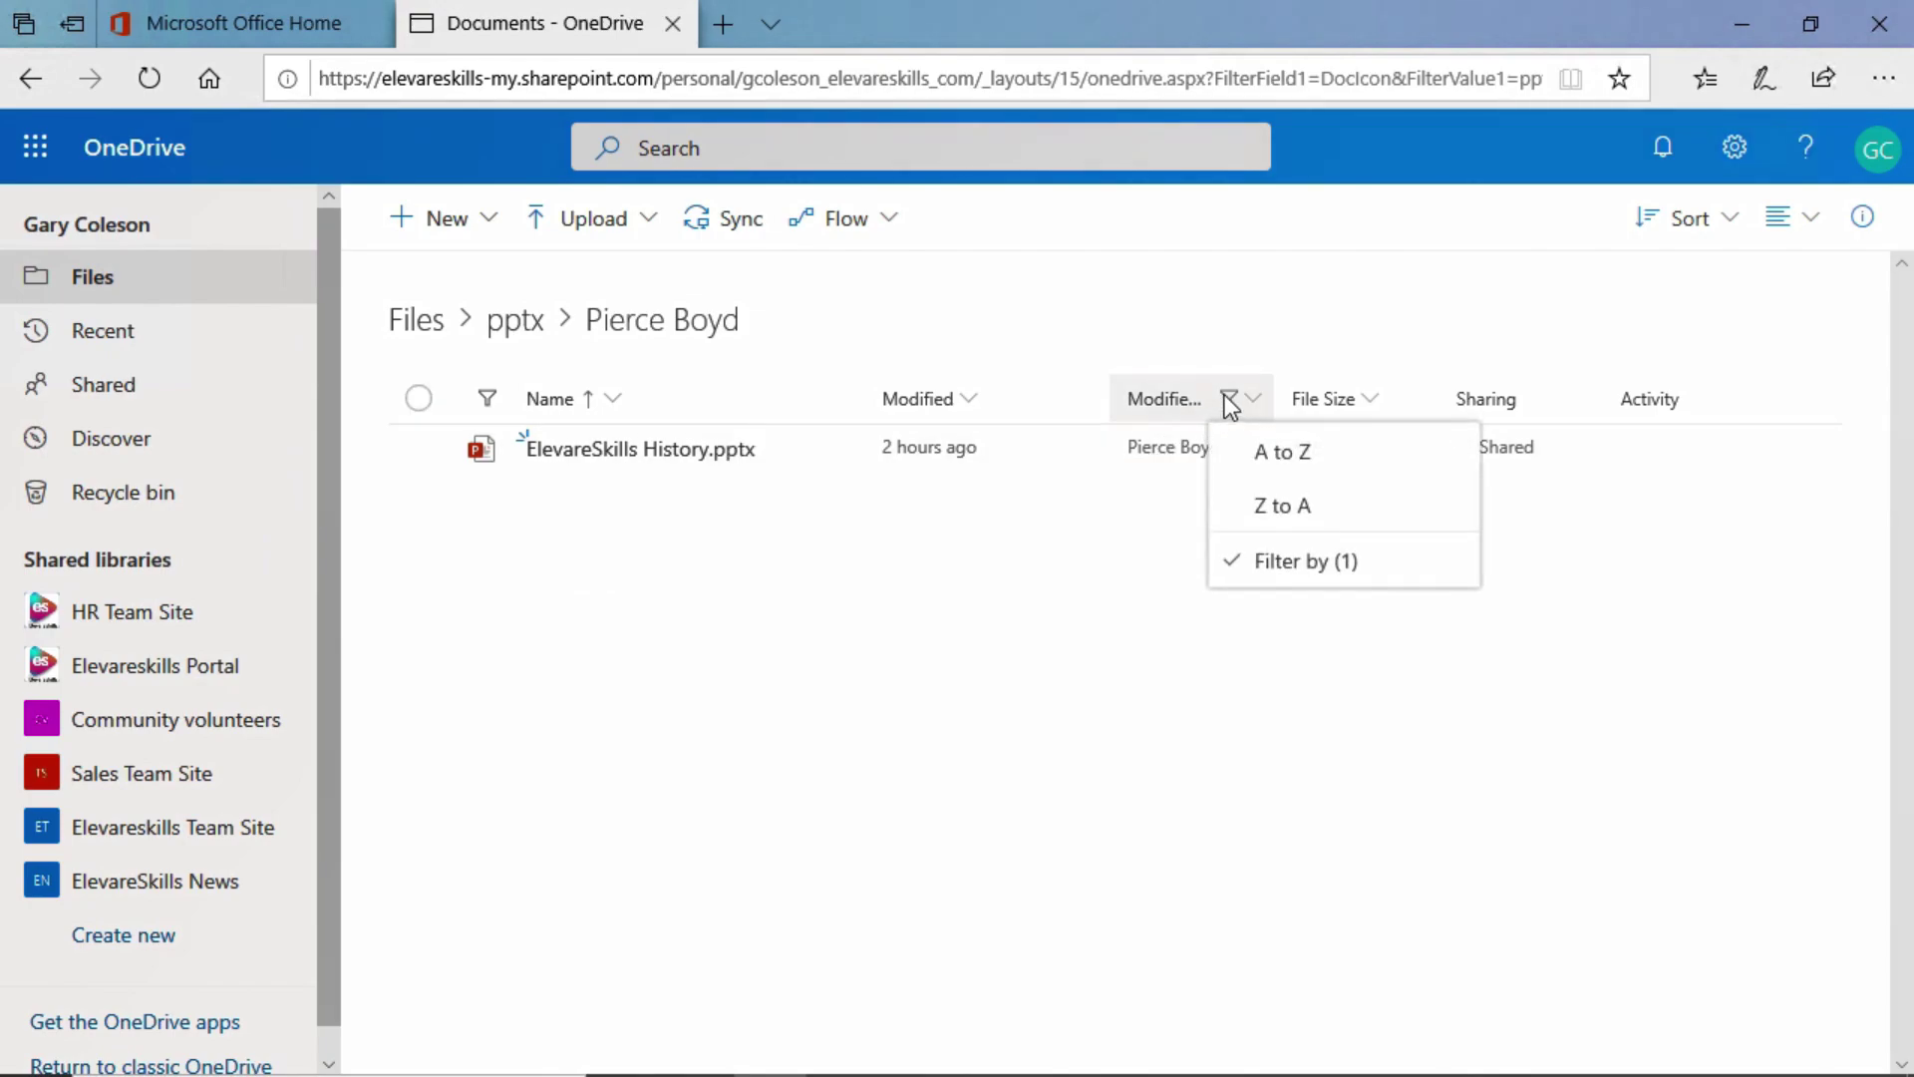
left_click(1315, 560)
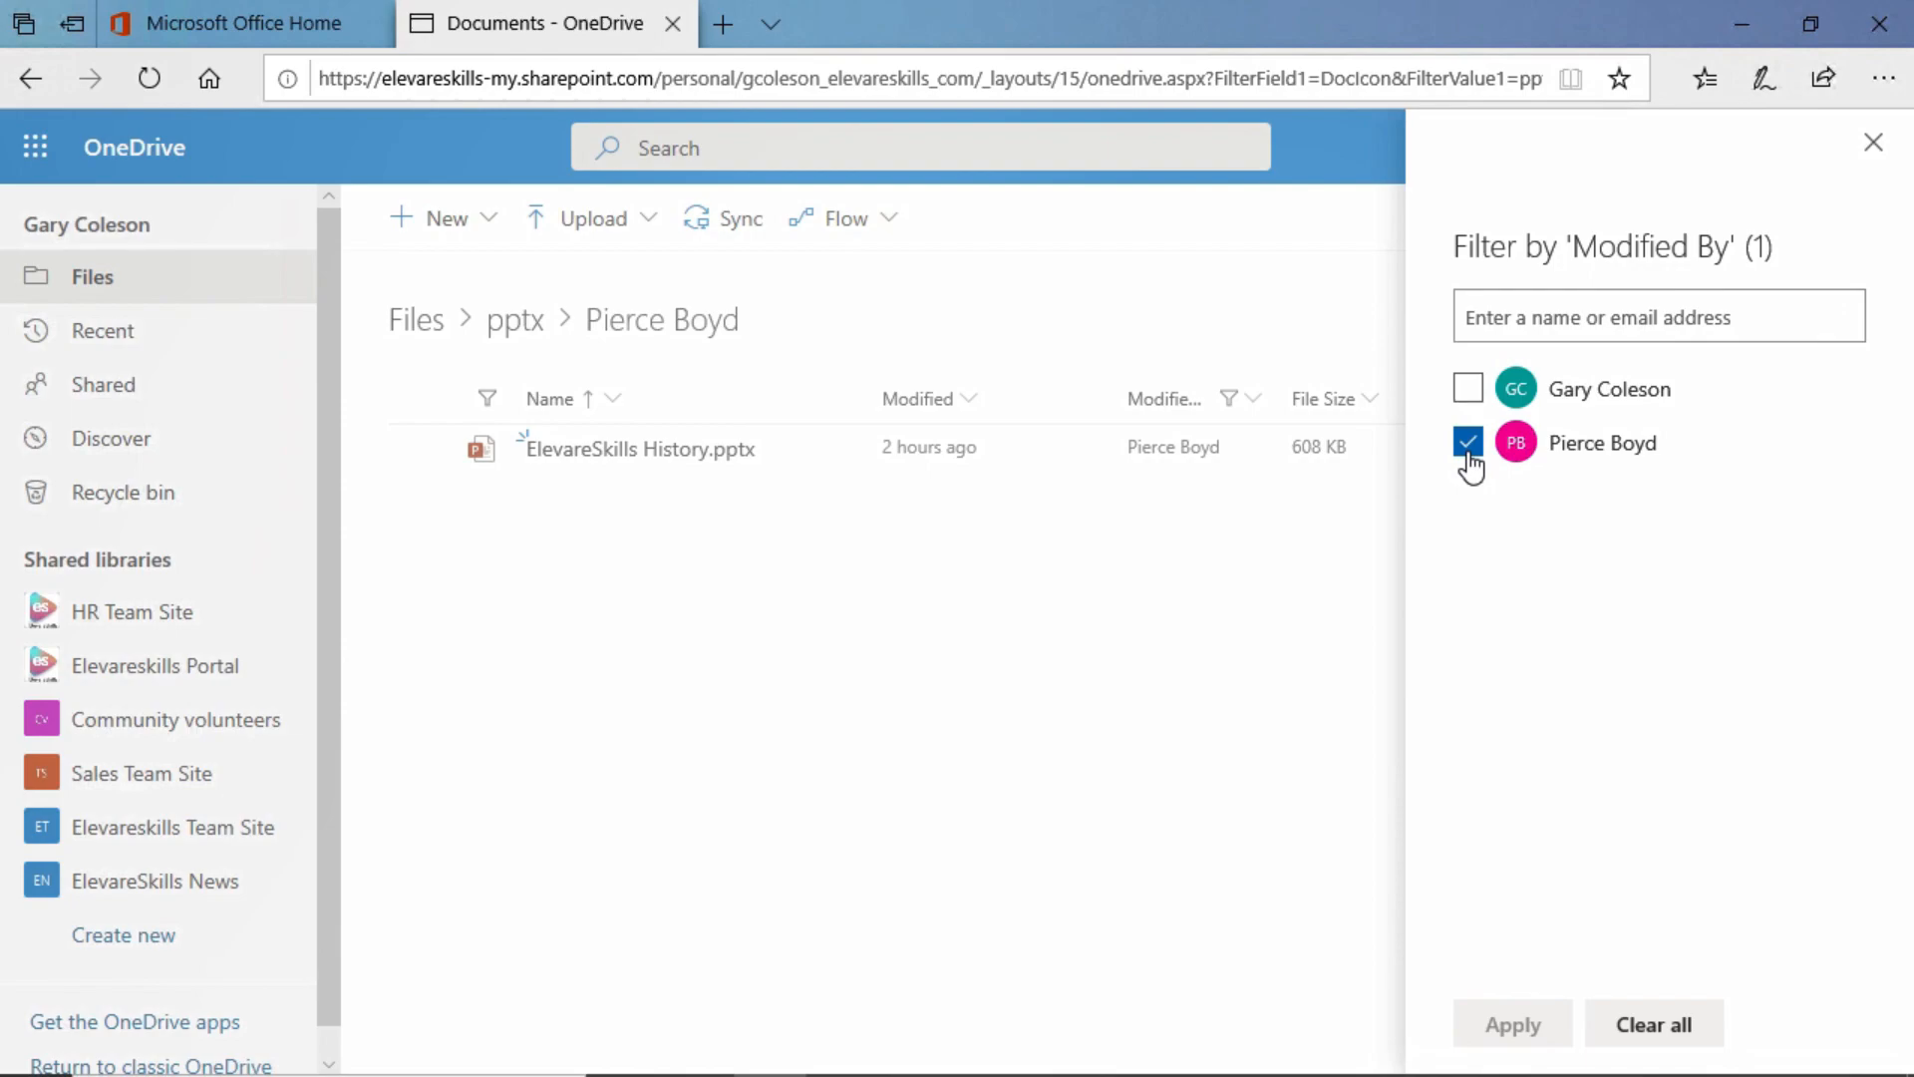
left_click(1680, 1032)
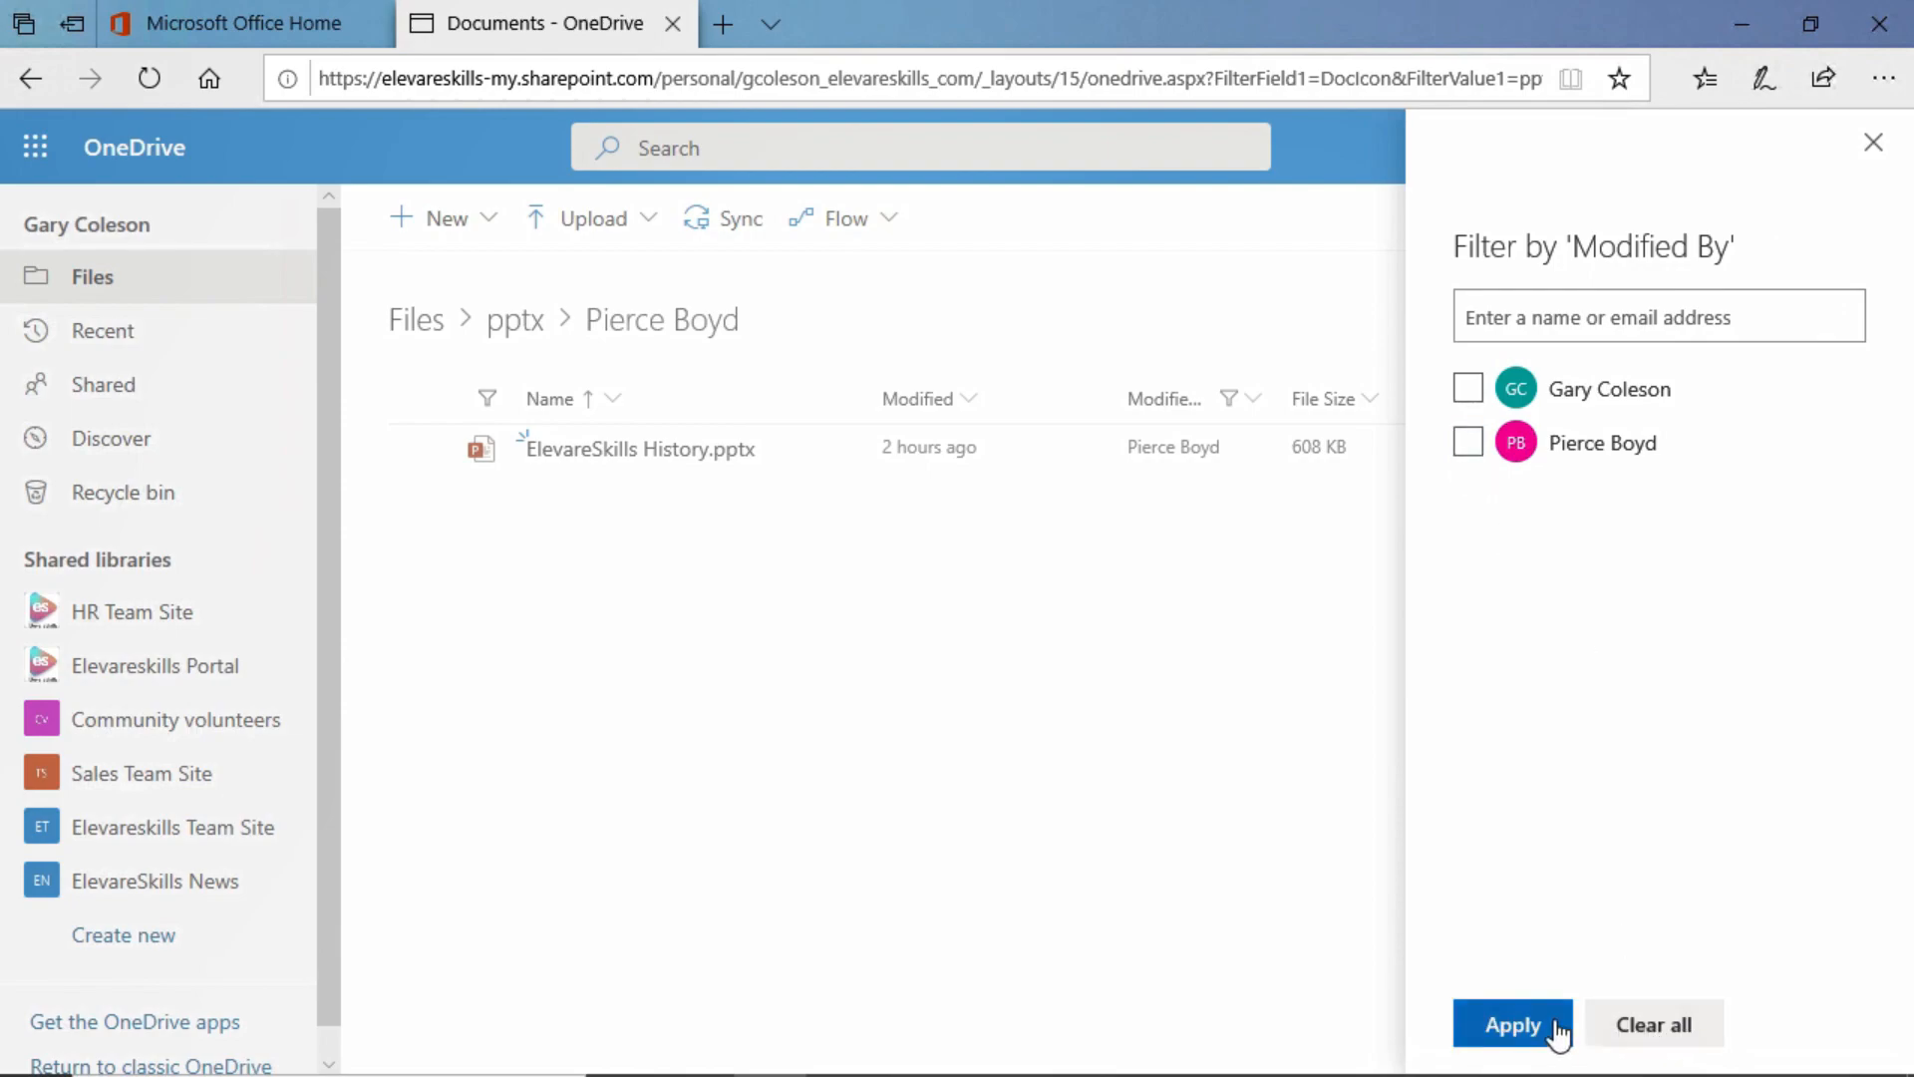
left_click(1525, 1032)
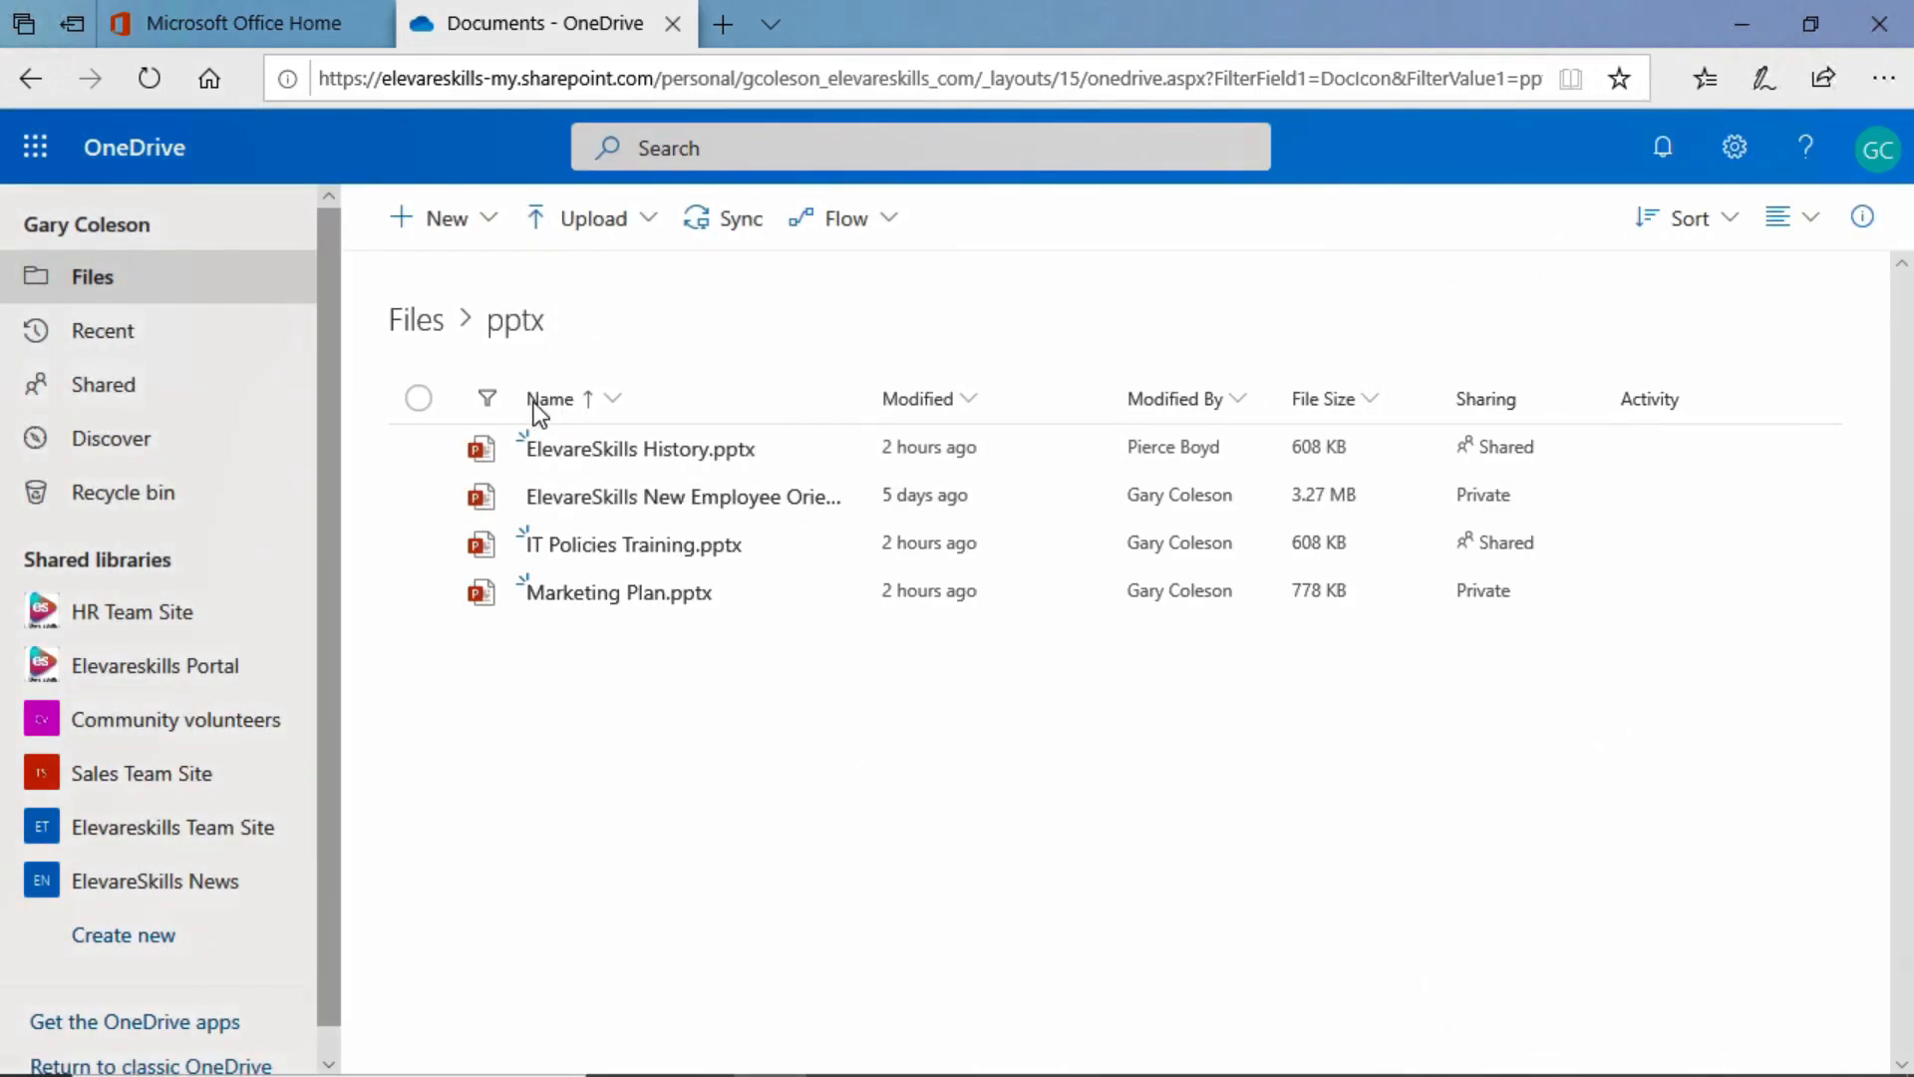
Untick pptx in the type filter so all files list again.
left_click(490, 396)
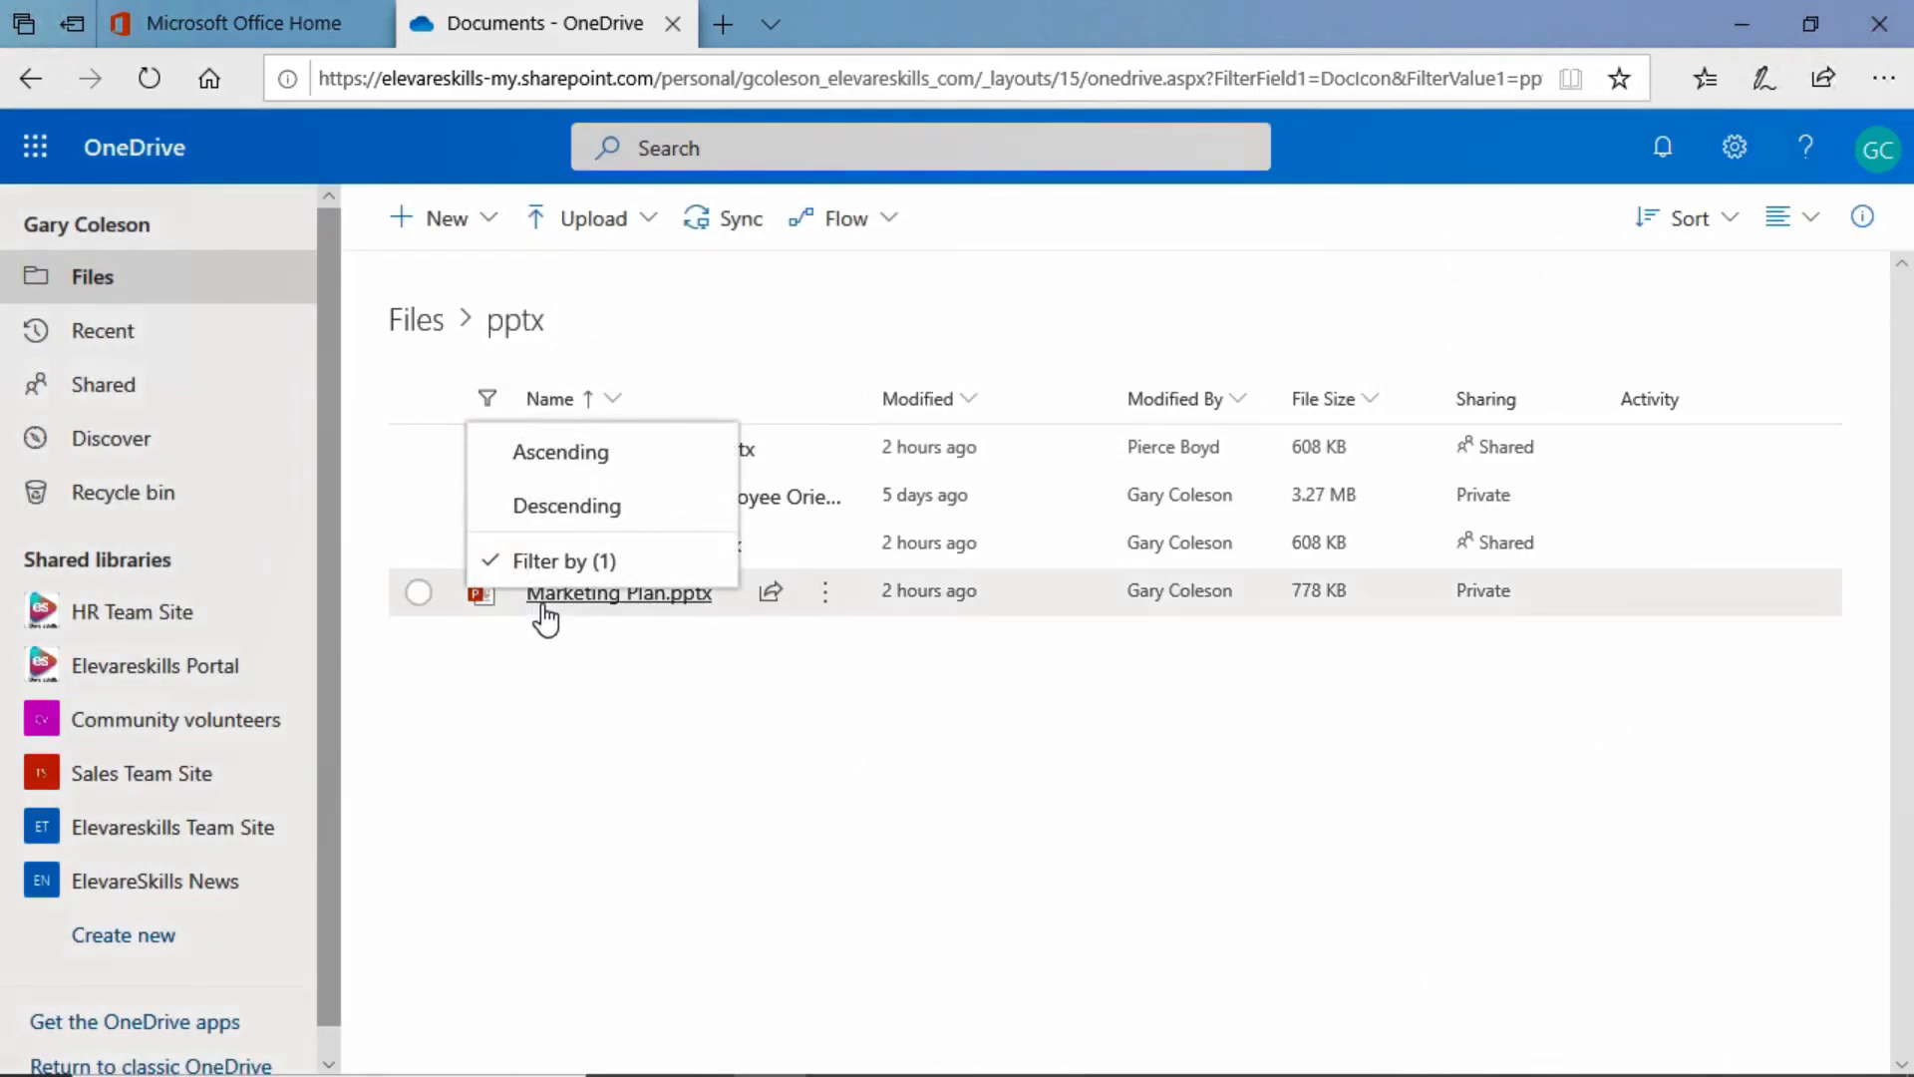
left_click(555, 561)
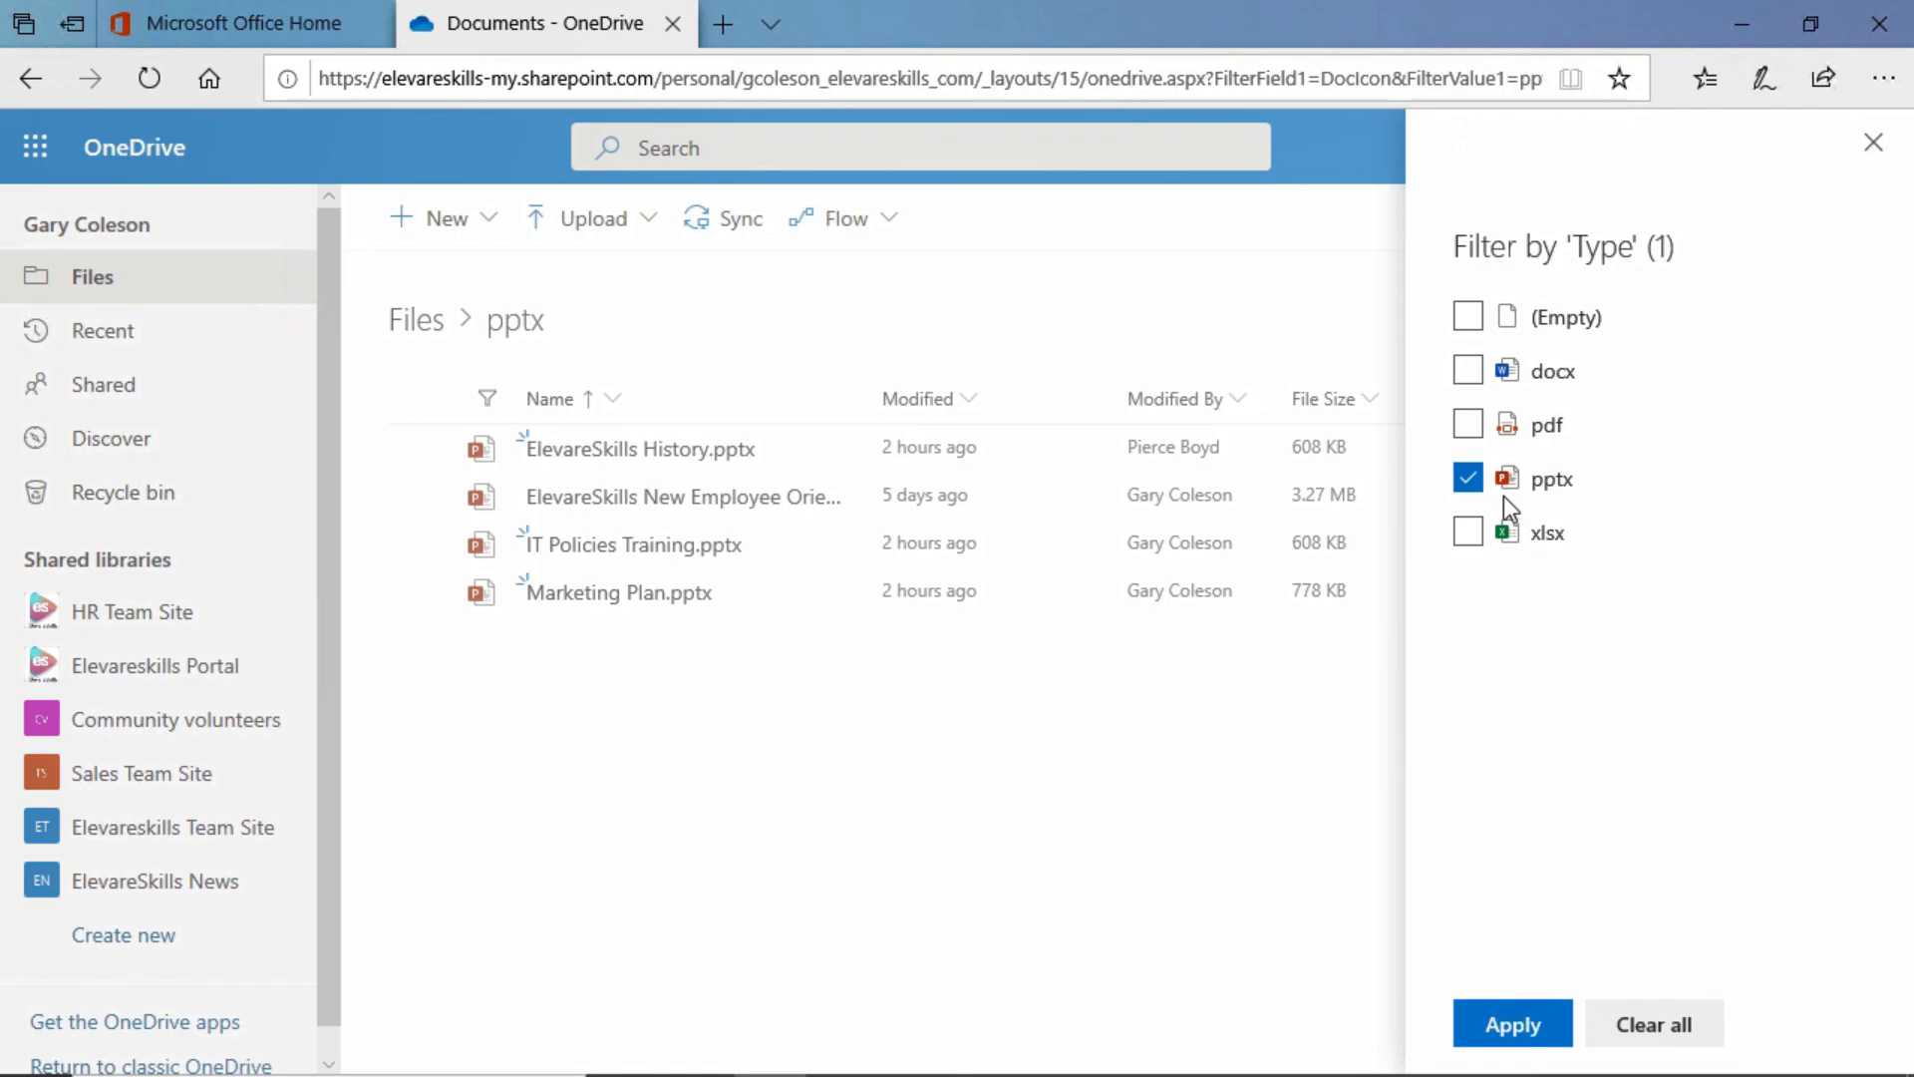
left_click(1466, 479)
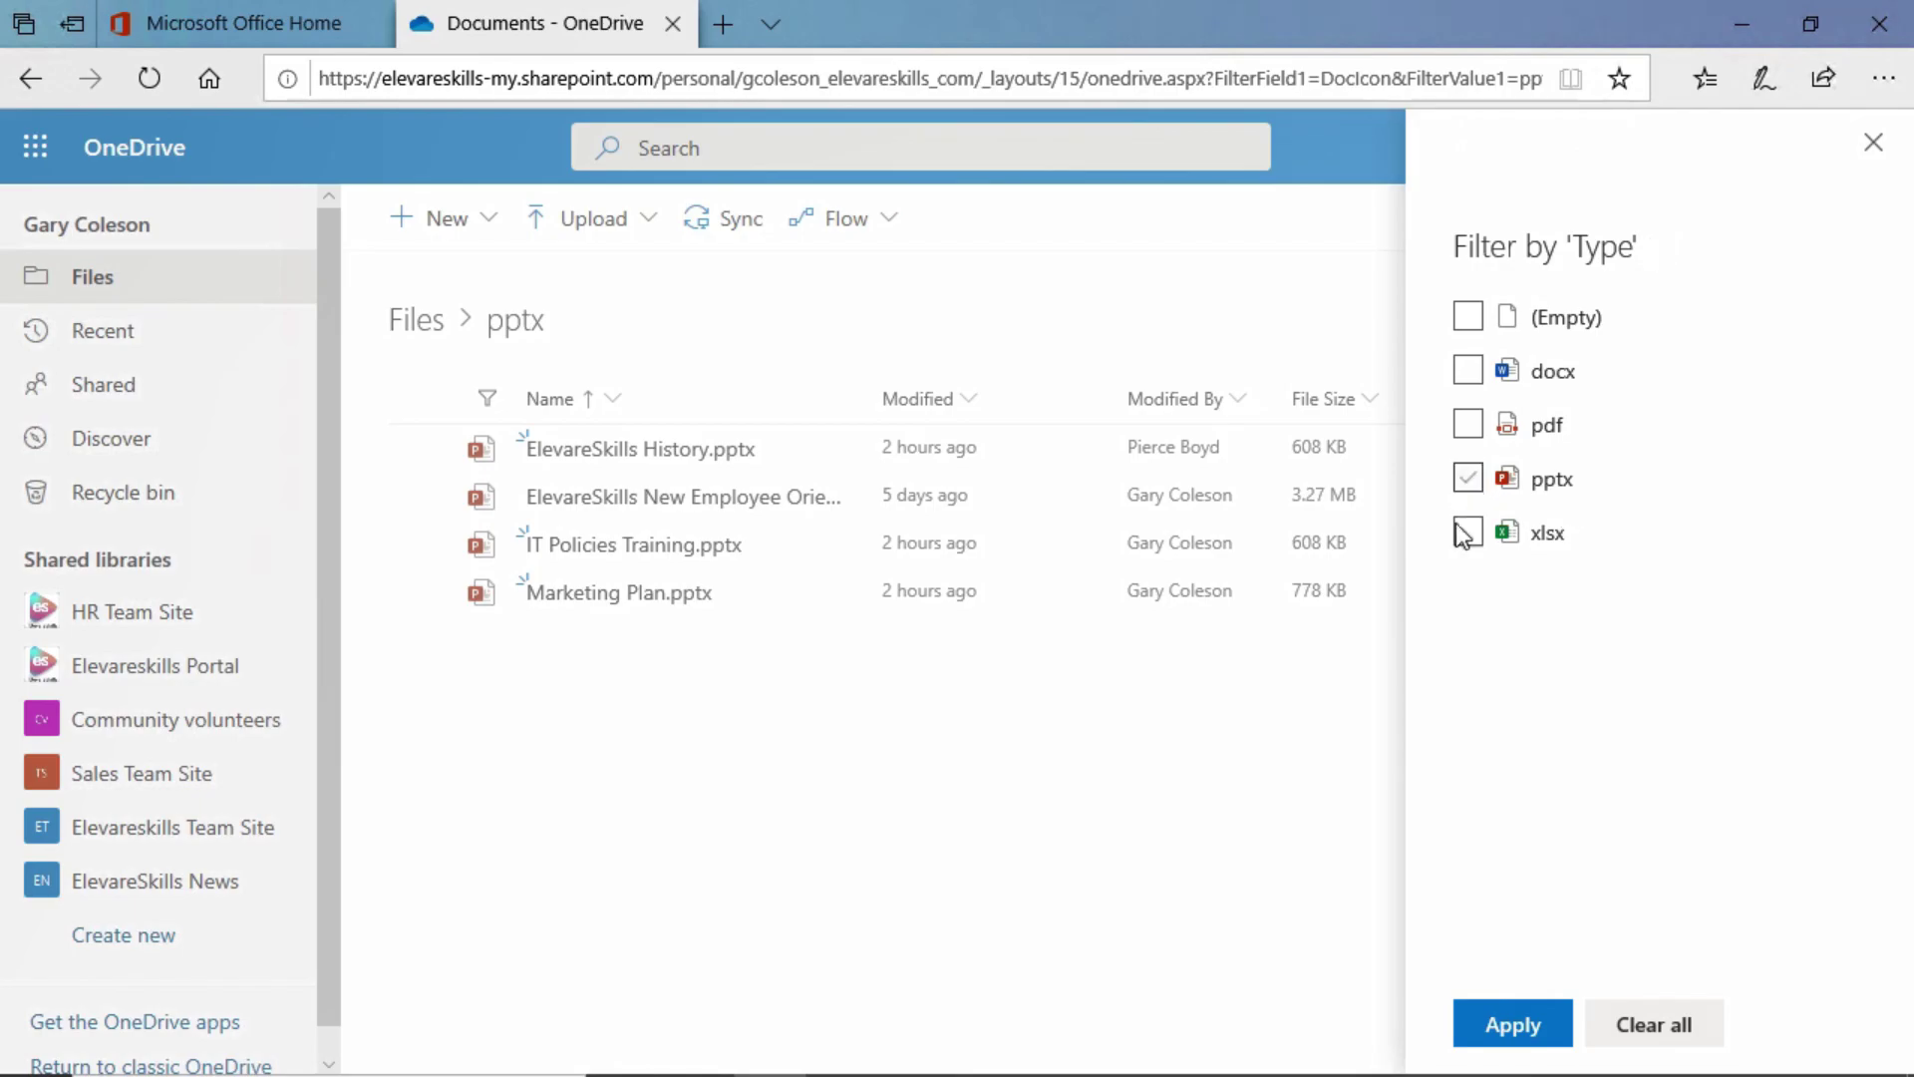
left_click(1511, 1025)
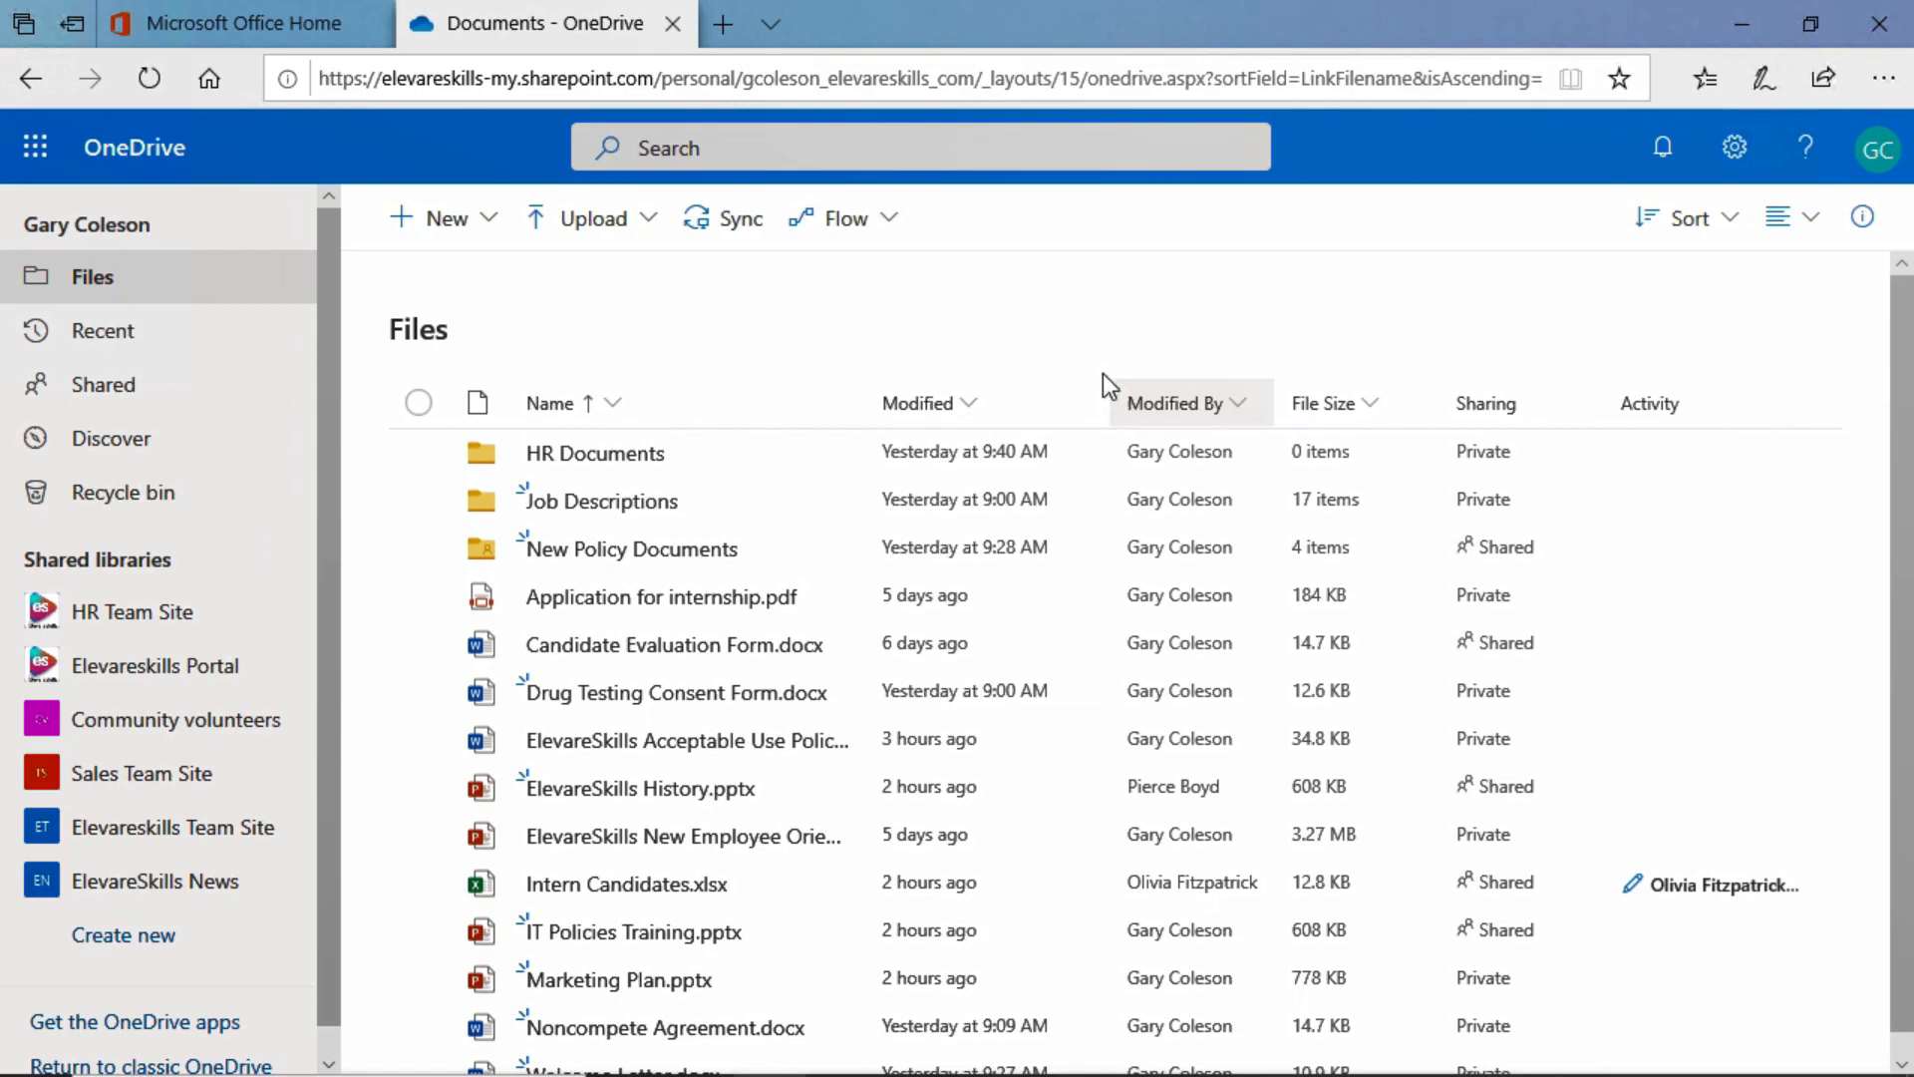
Filter the list to docx files only, then close the Documents - OneDrive tab.
left_click(483, 403)
left_click(562, 566)
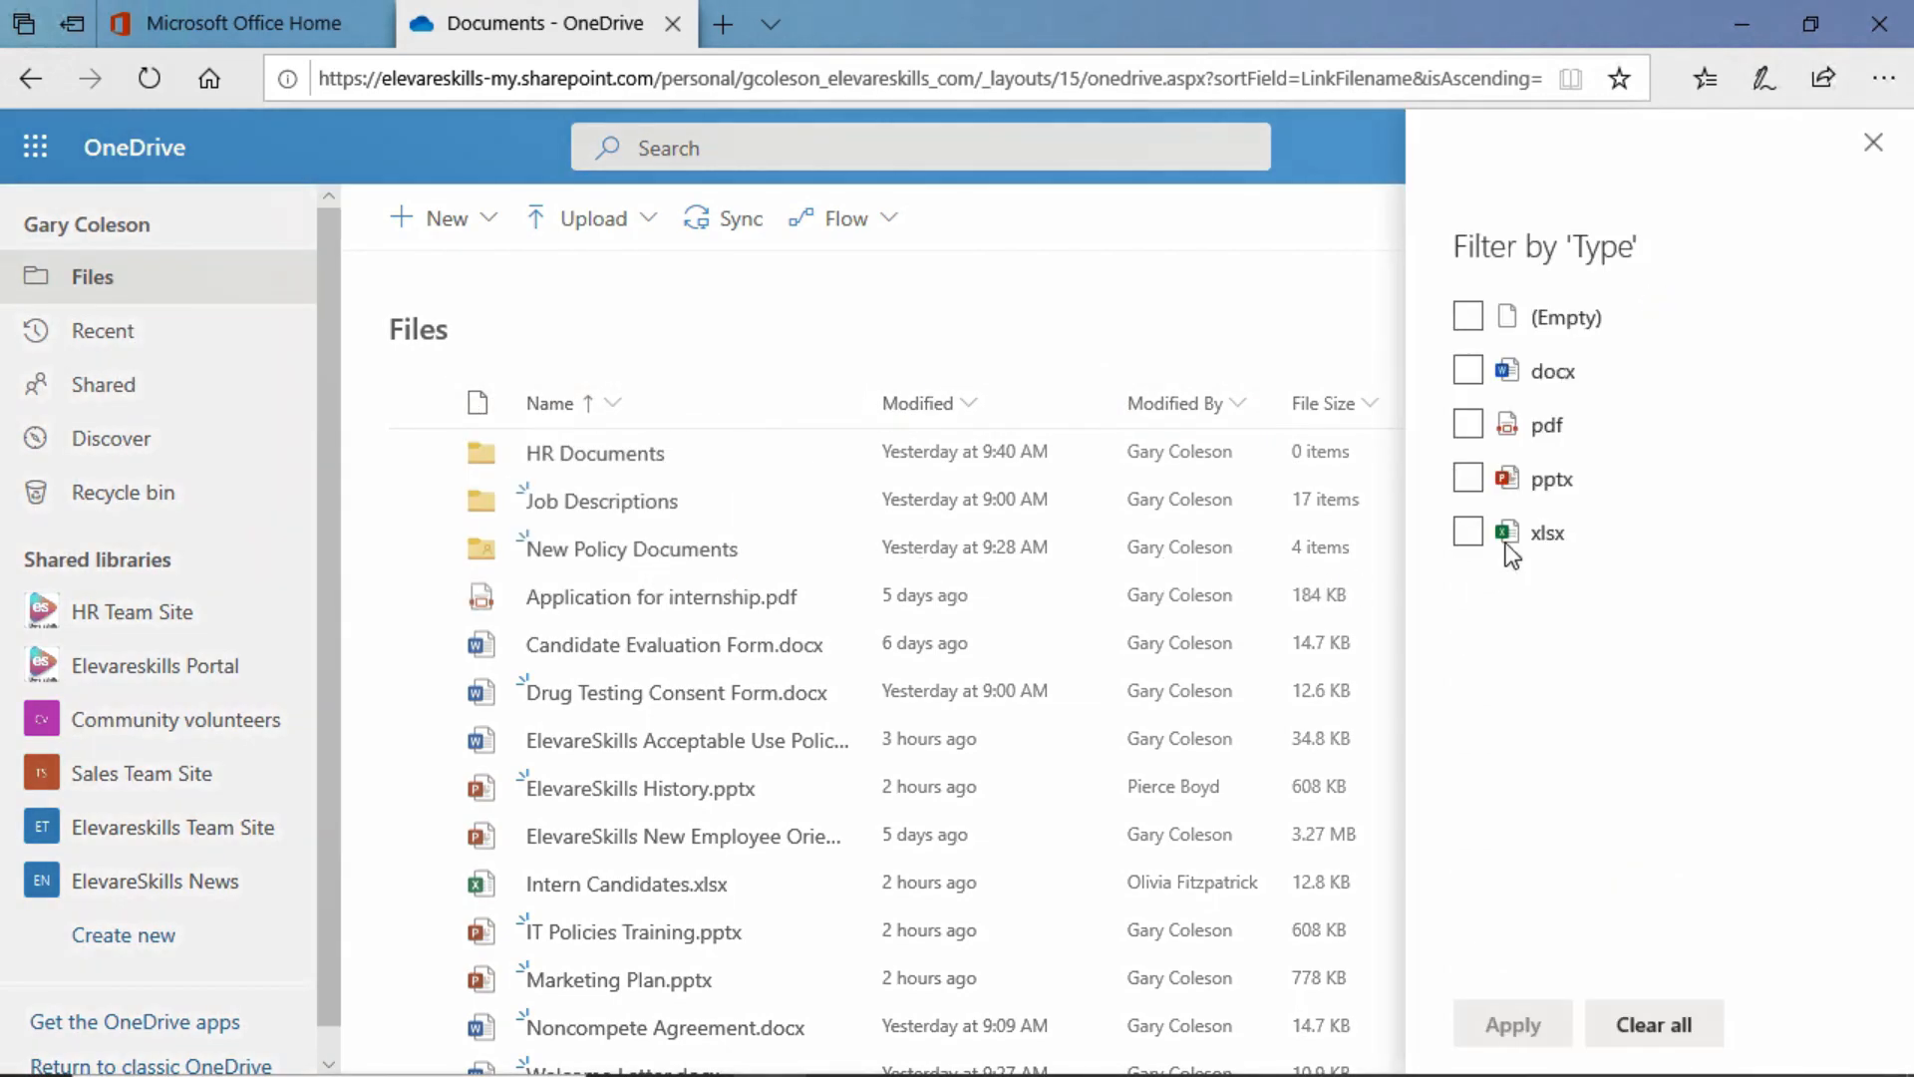
left_click(1468, 371)
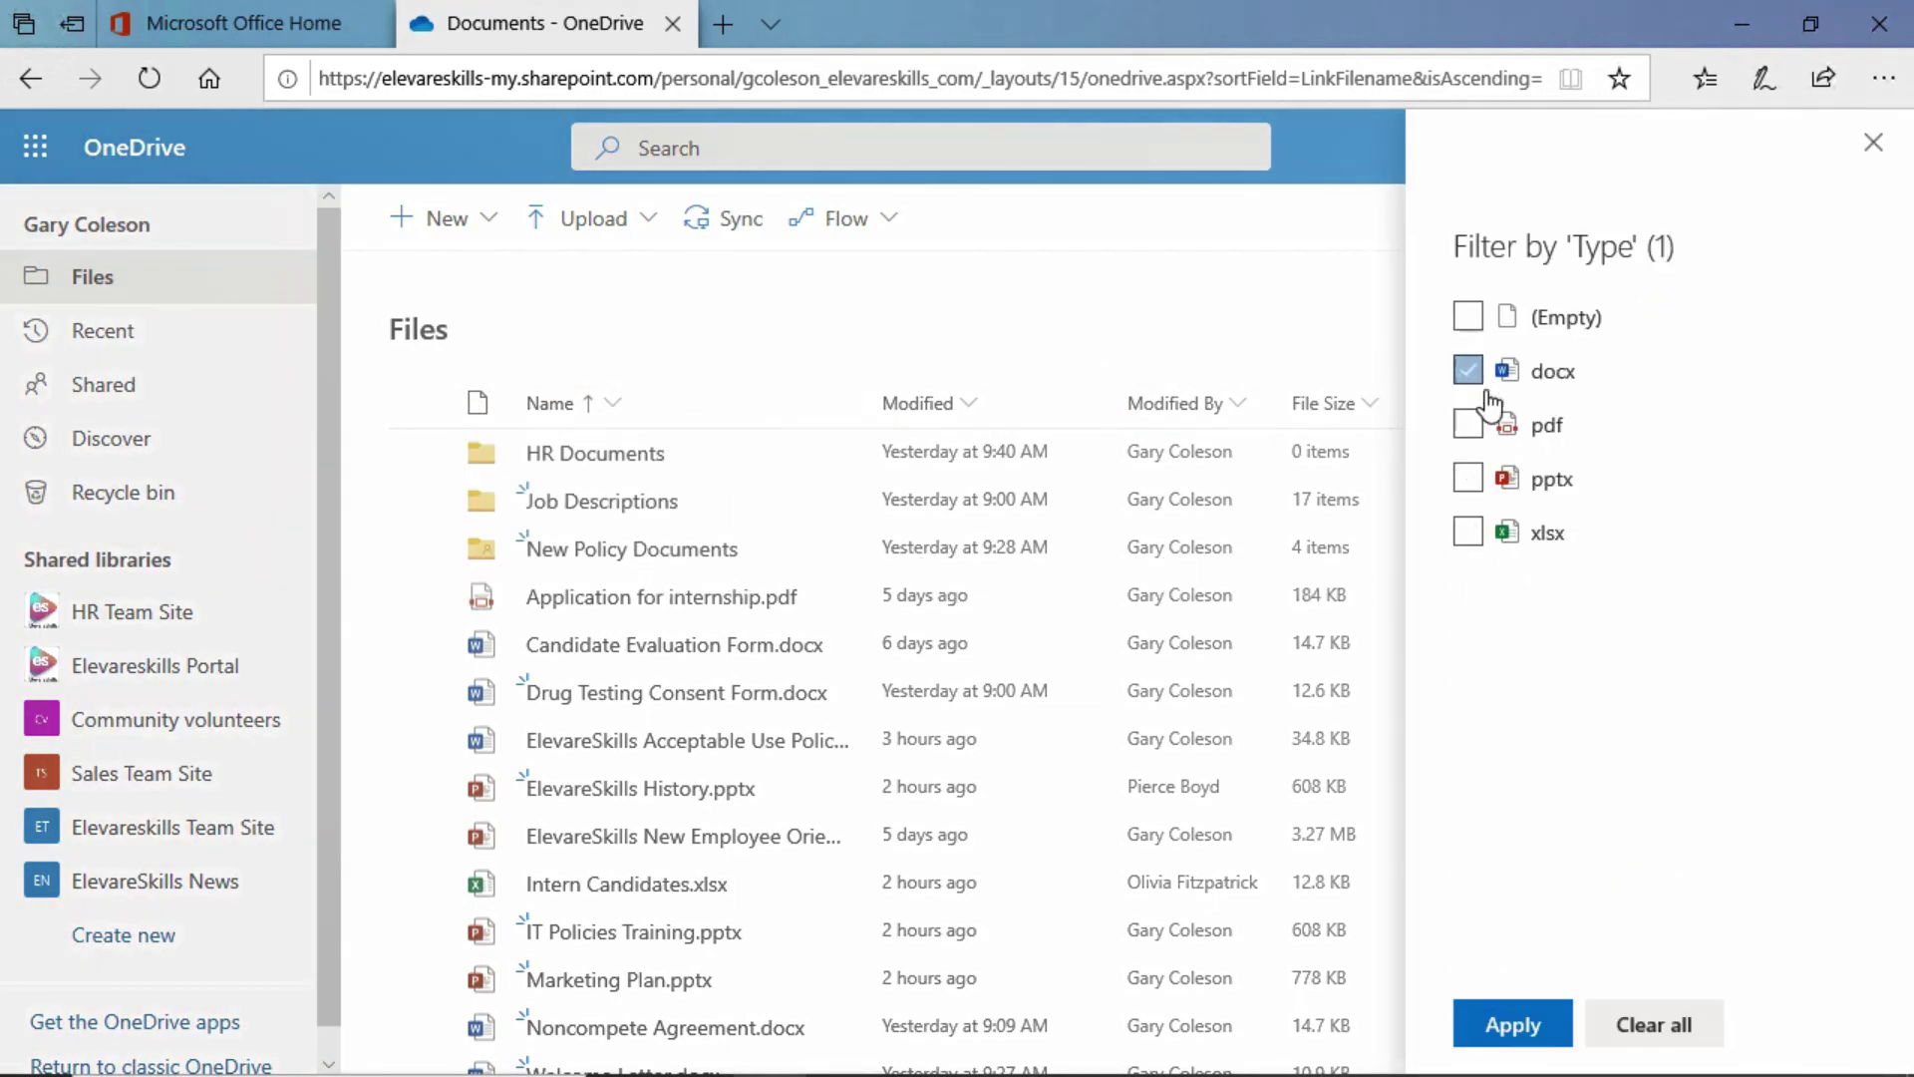
left_click(1512, 1024)
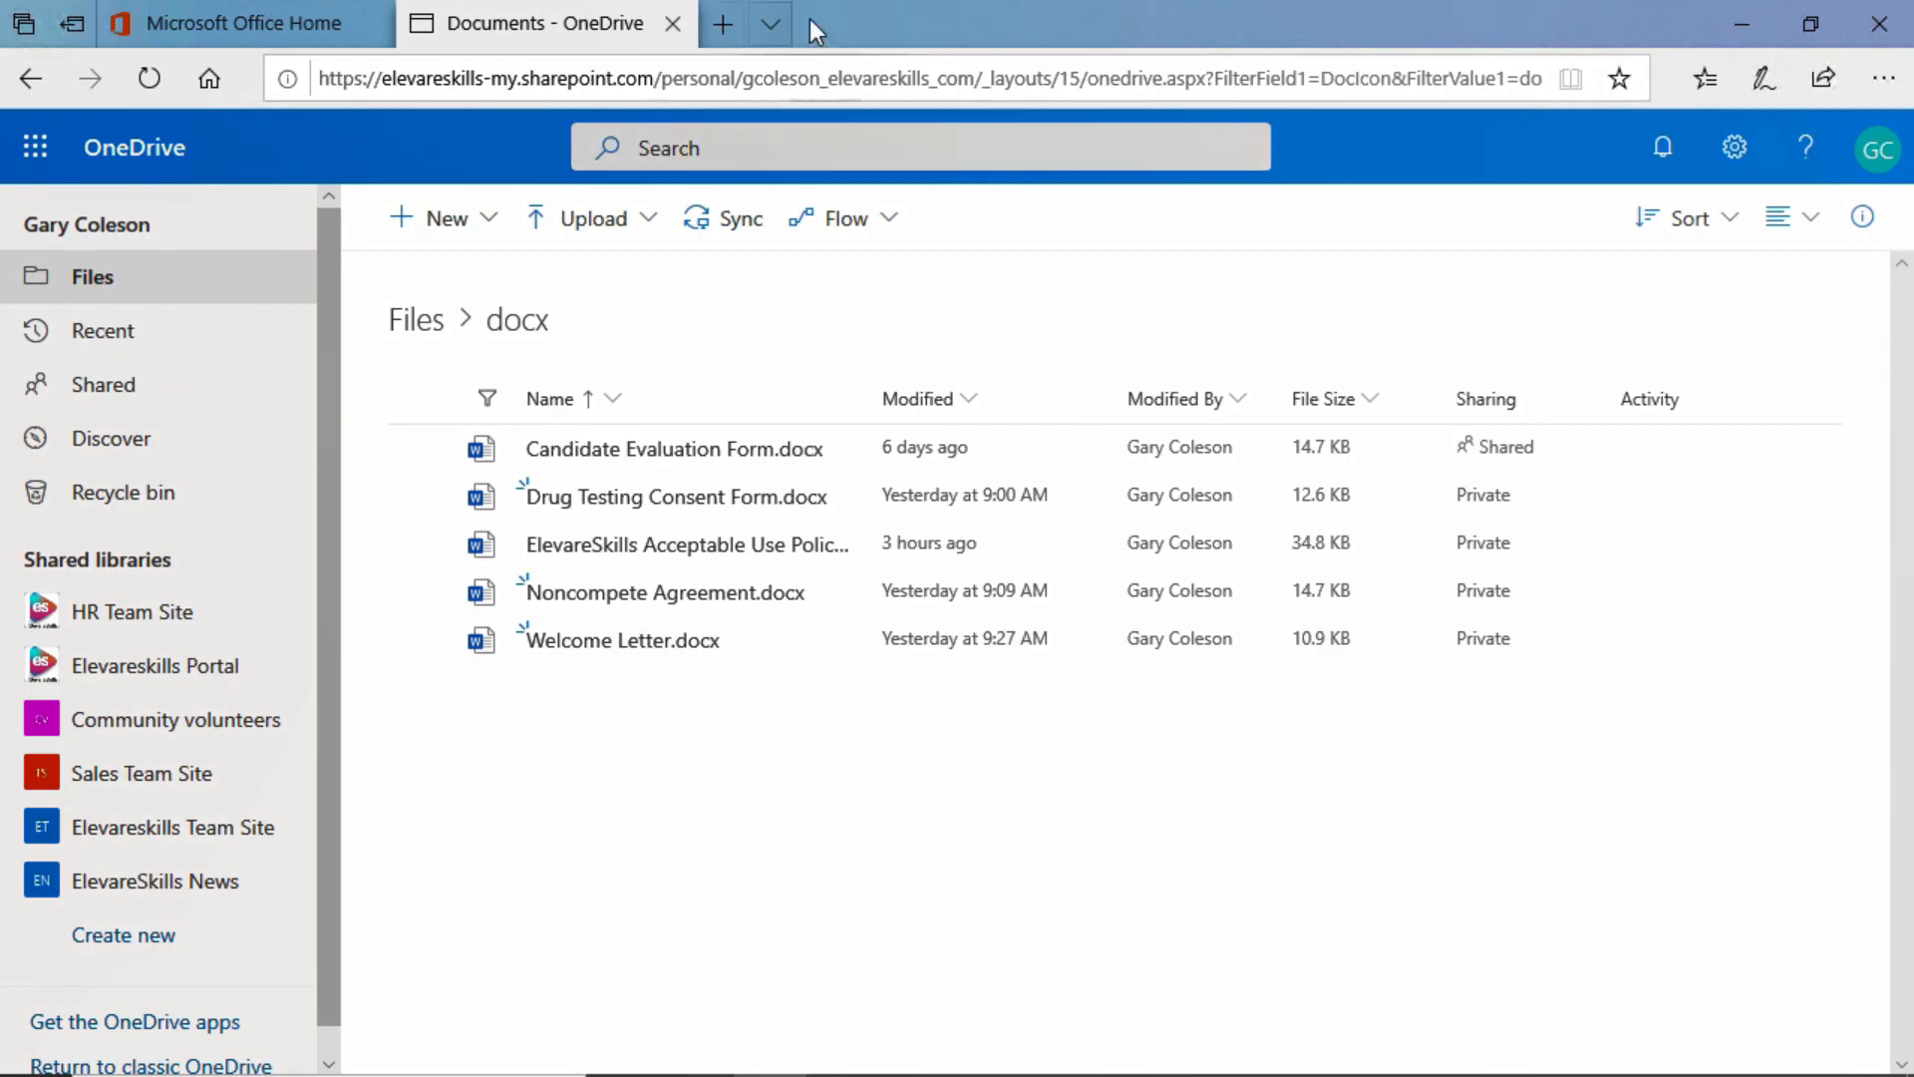
left_click(671, 22)
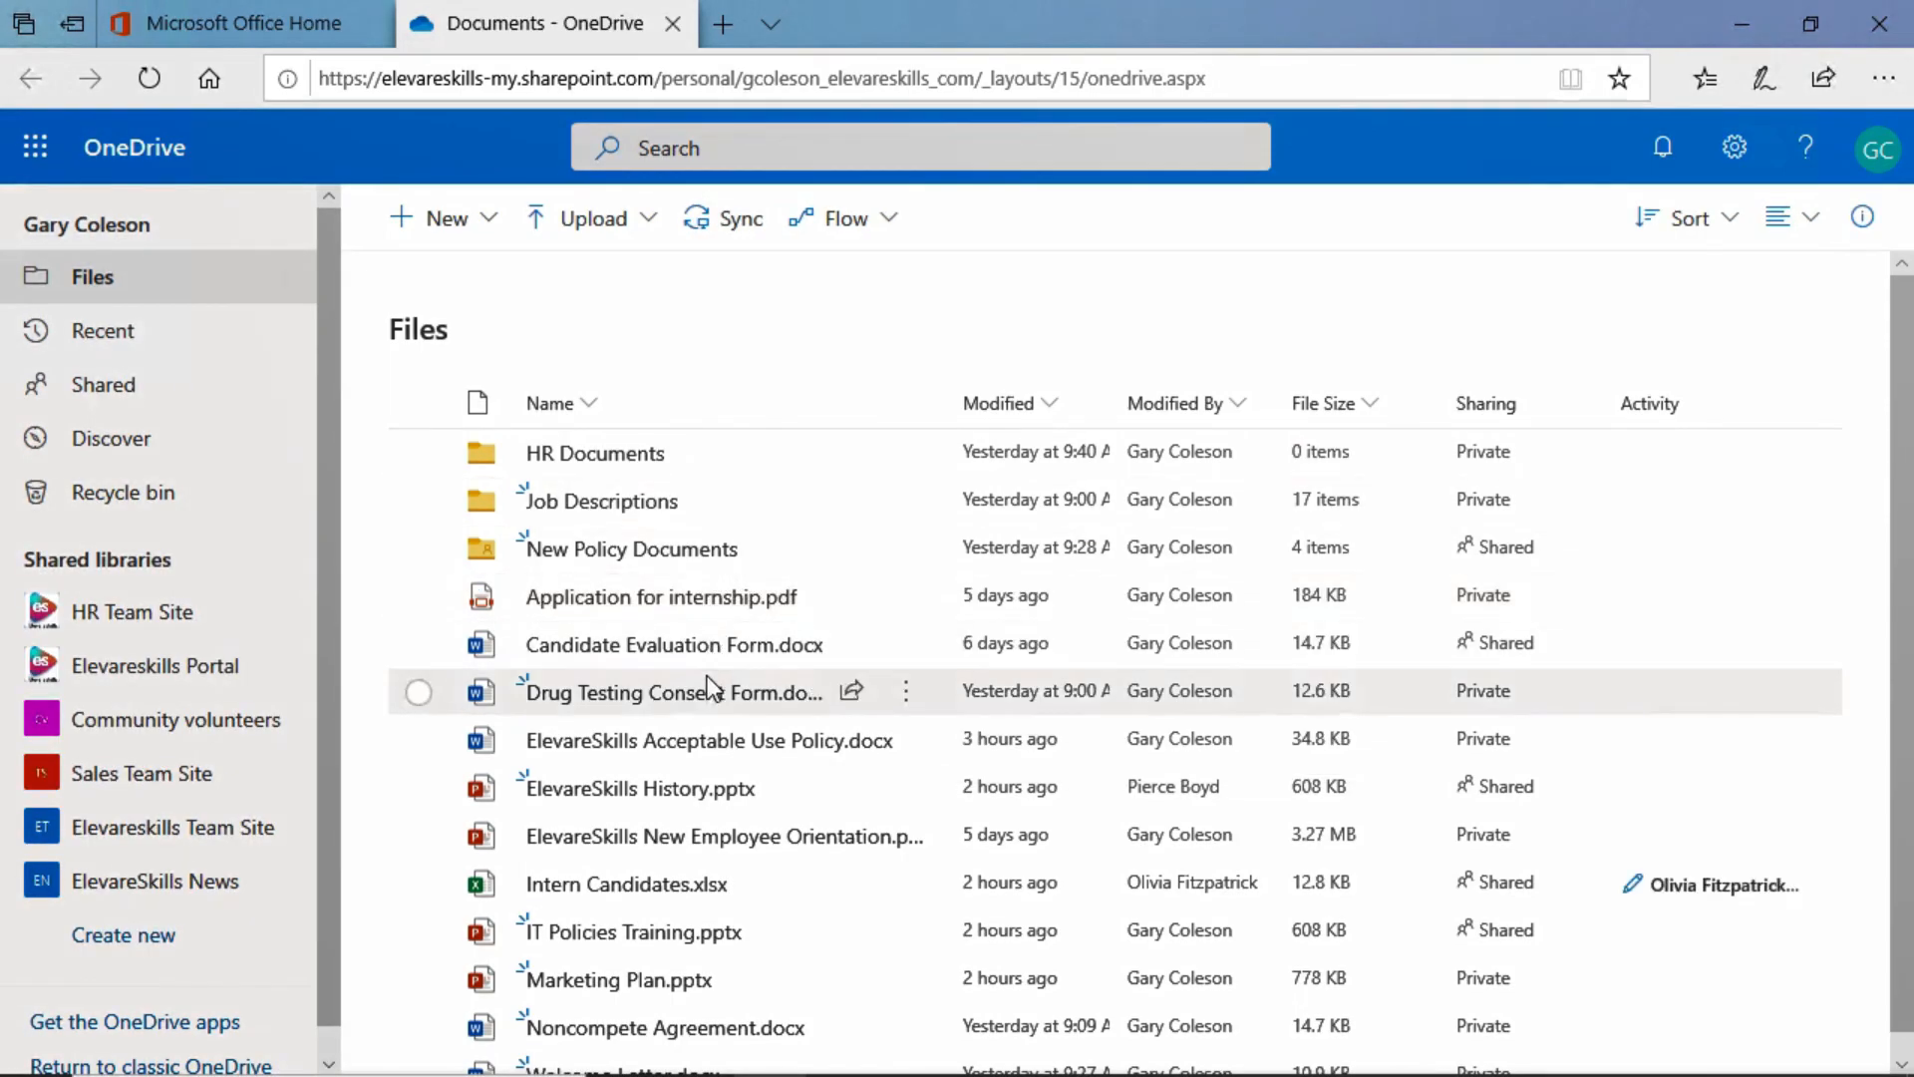
scroll(707, 659, "down", 1)
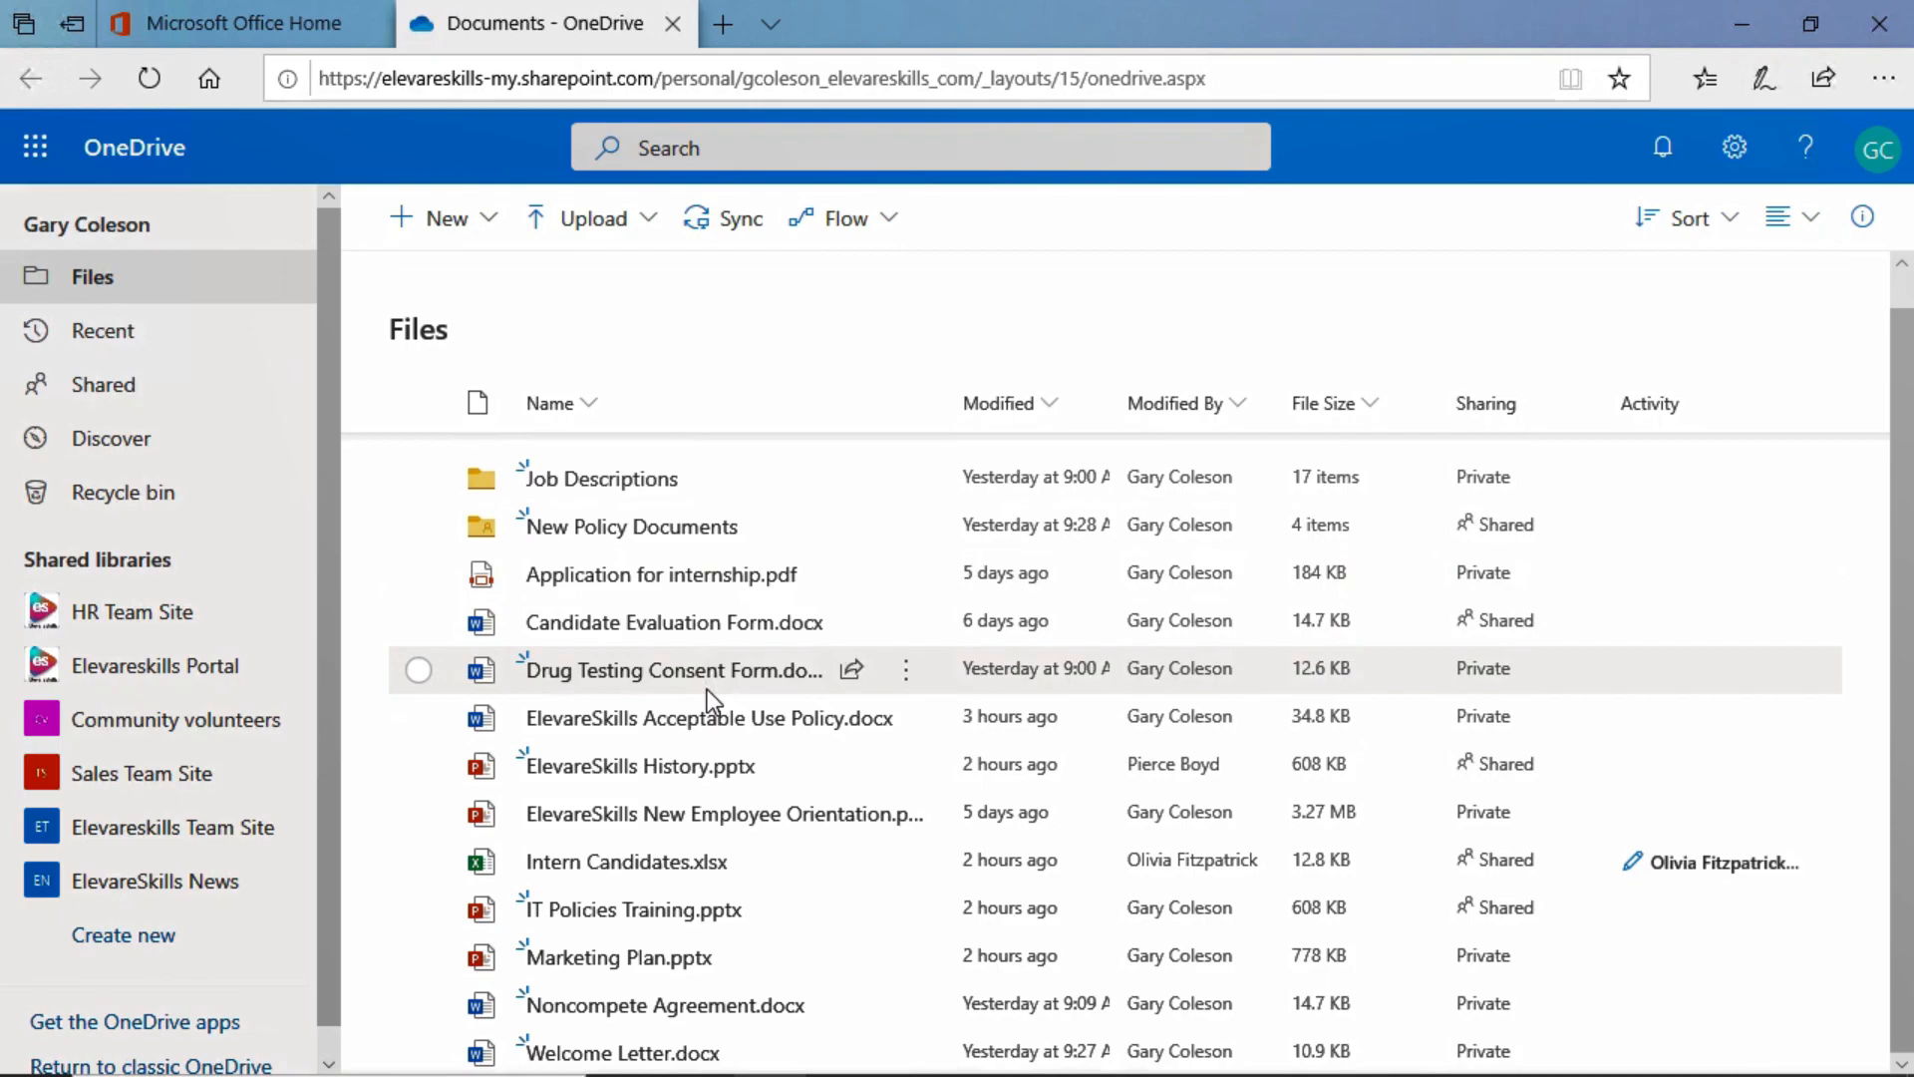
scroll(708, 690, "up", 1)
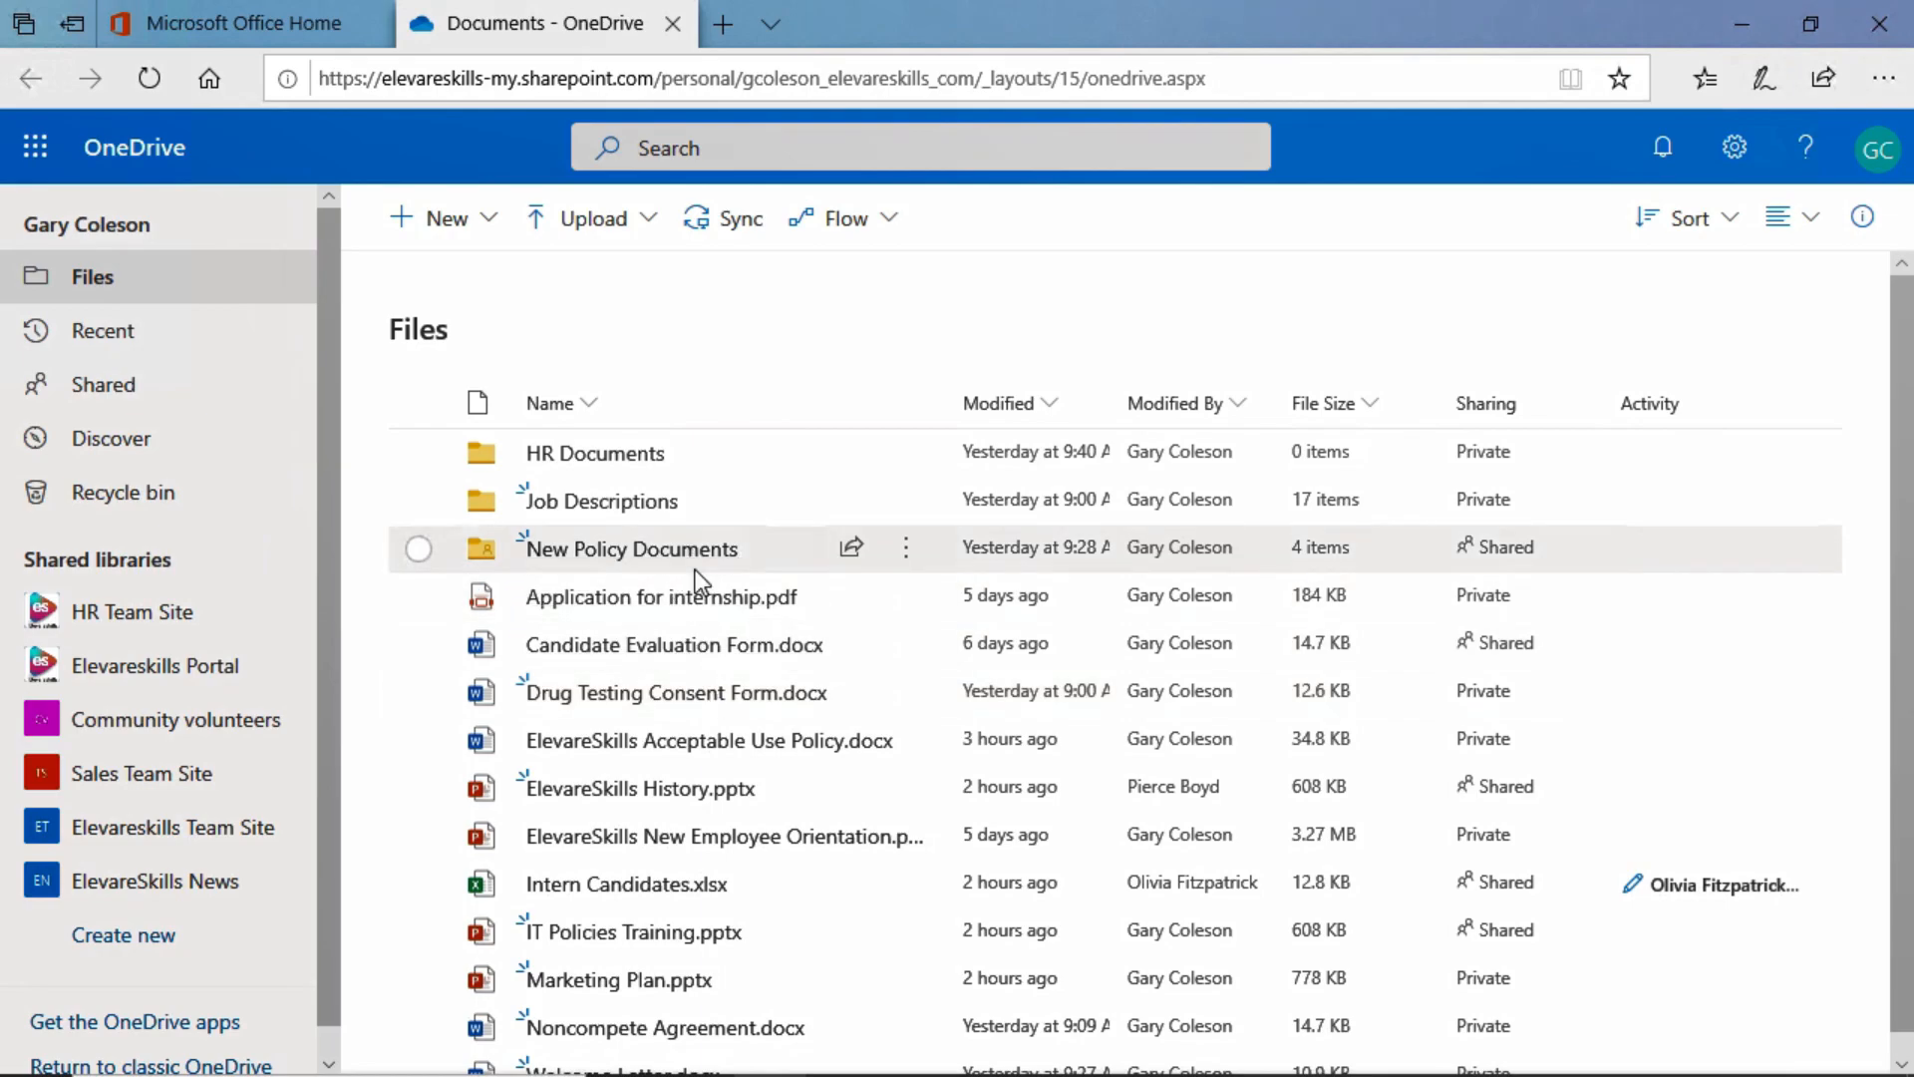
Sort the unfiltered Files list by Name from Z to A.
left_click(595, 406)
left_click(650, 507)
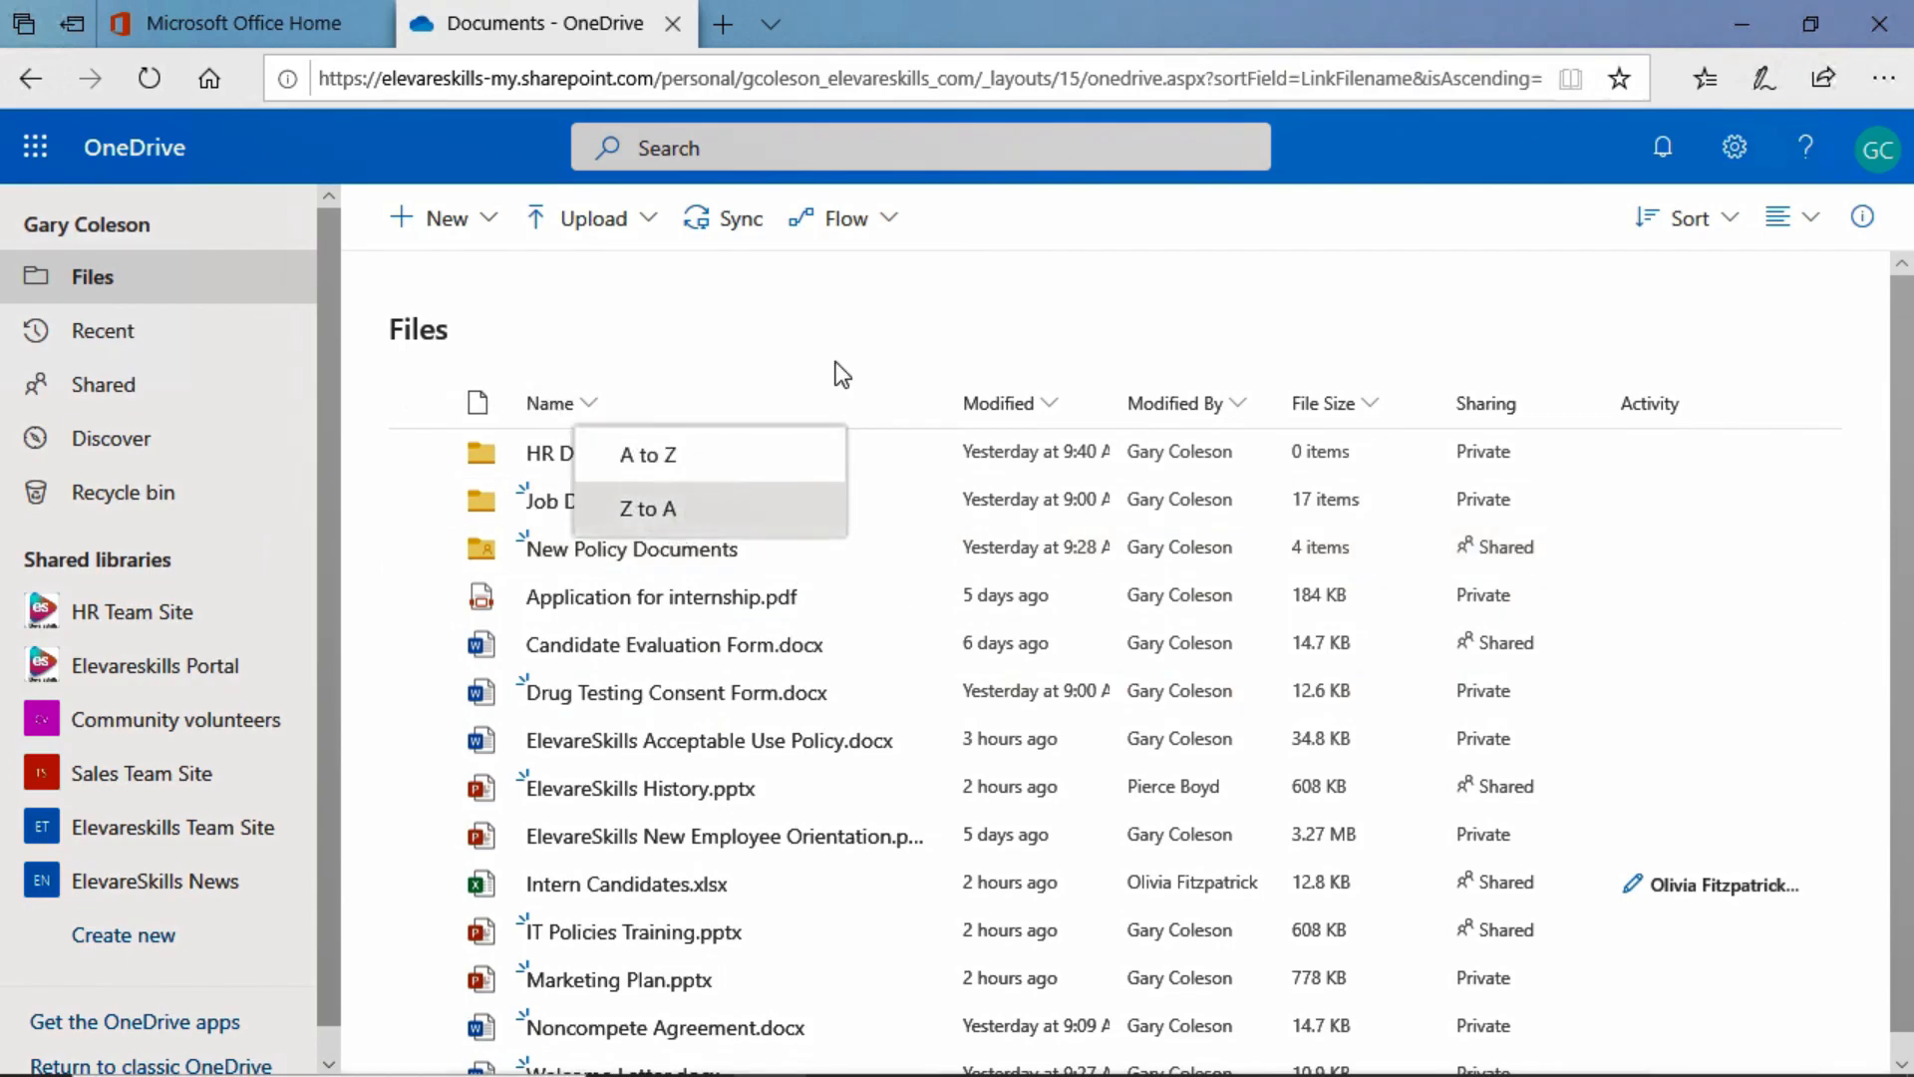